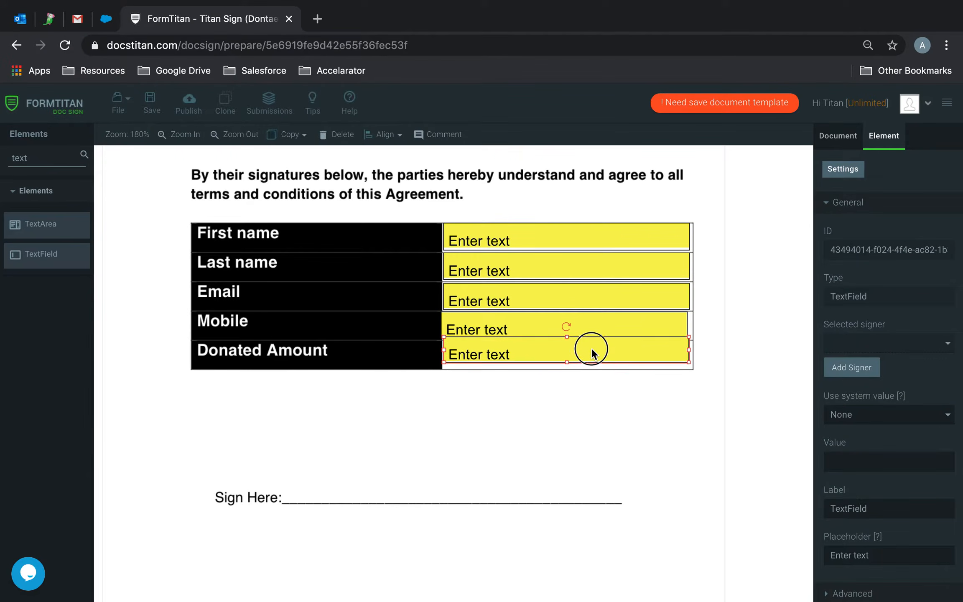
- Clear the element search box so the Signature element can be found
{"action": "double_click", "coordinate": [51, 154]}
- Place a Signature box from the 'si' search over the Sign Here line
{"action": "type", "text": "sign"}
{"action": "left_click_drag", "start_coordinate": [63, 232], "coordinate": [257, 397]}
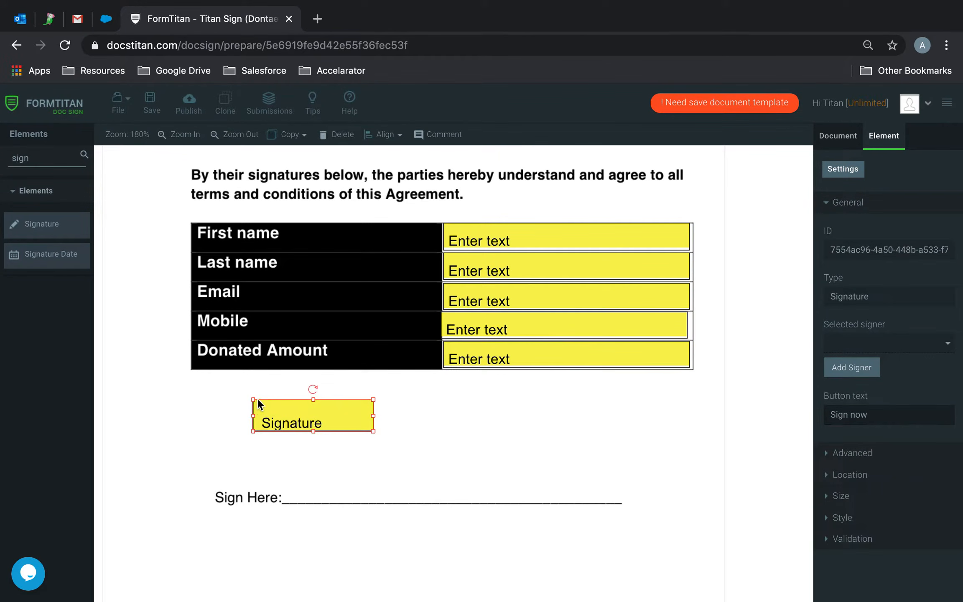
{"action": "mouse_move", "coordinate": [329, 412]}
{"action": "left_mouse_down"}
{"action": "mouse_move", "coordinate": [392, 445]}
{"action": "mouse_move", "coordinate": [602, 507]}
{"action": "mouse_move", "coordinate": [605, 498]}
{"action": "left_mouse_up"}
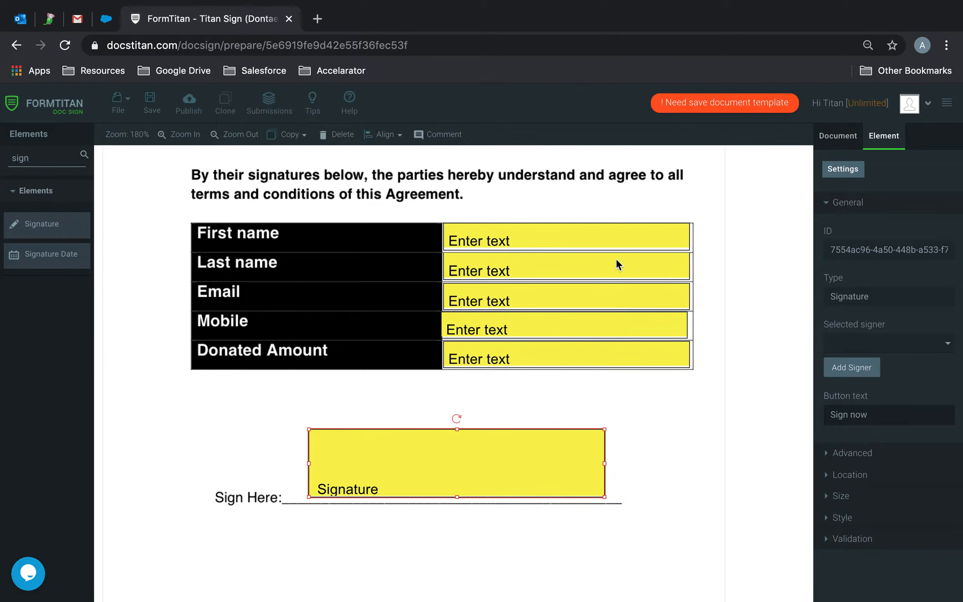
- Tag the First name and Last name text fields as firstname and lastname
{"action": "left_click", "coordinate": [609, 236]}
{"action": "scroll", "coordinate": [895, 493], "scroll_direction": "down", "scroll_amount": 2}
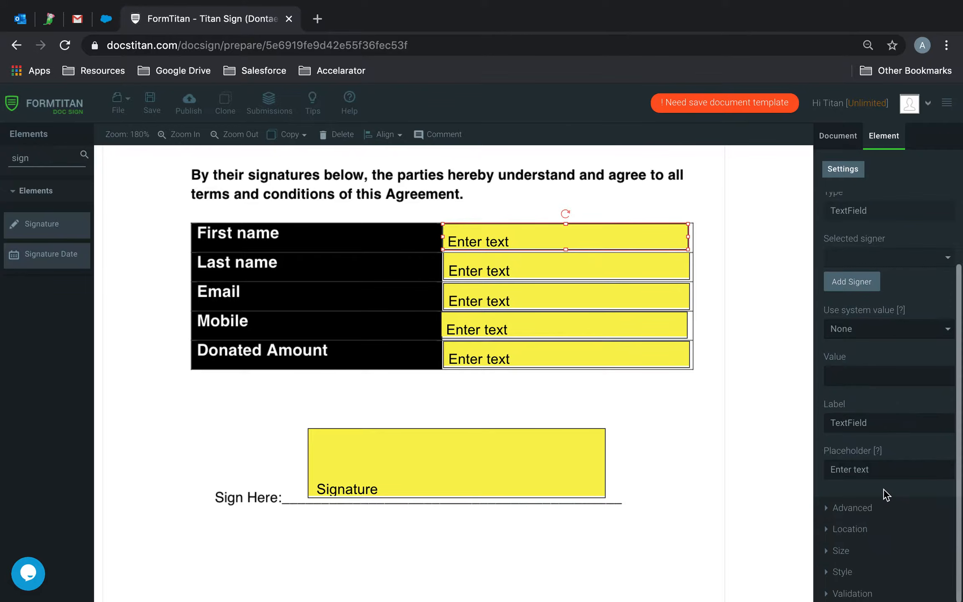
{"action": "left_click", "coordinate": [853, 511]}
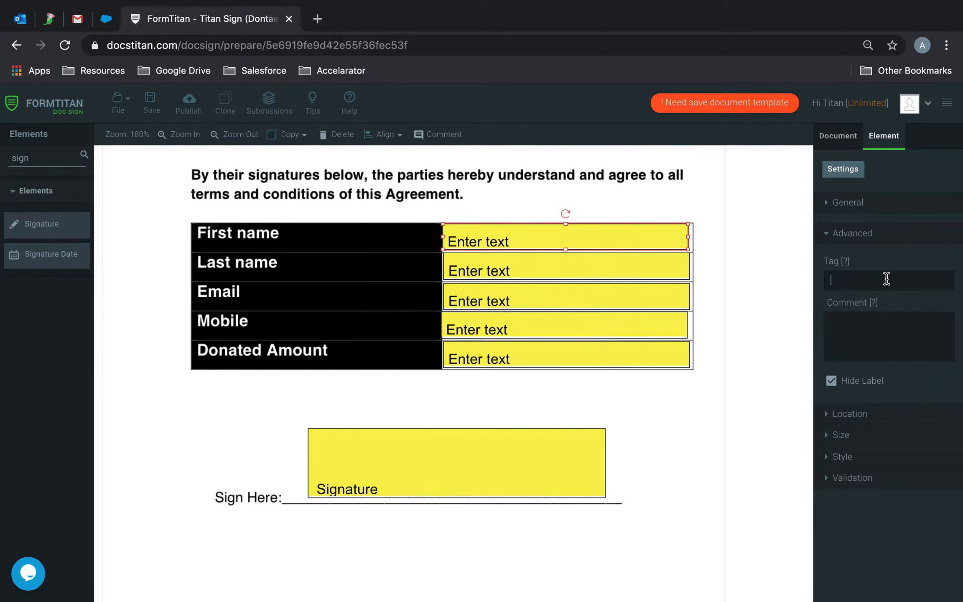
{"action": "type", "text": "firstname"}
{"action": "left_click", "coordinate": [531, 256]}
{"action": "left_click", "coordinate": [889, 285]}
{"action": "type", "text": "lastname"}
- Tag the Email, Mobile and Donated Amount fields as email, mobile and donated amount
{"action": "left_click", "coordinate": [580, 303]}
{"action": "left_click", "coordinate": [890, 280]}
{"action": "type", "text": "email"}
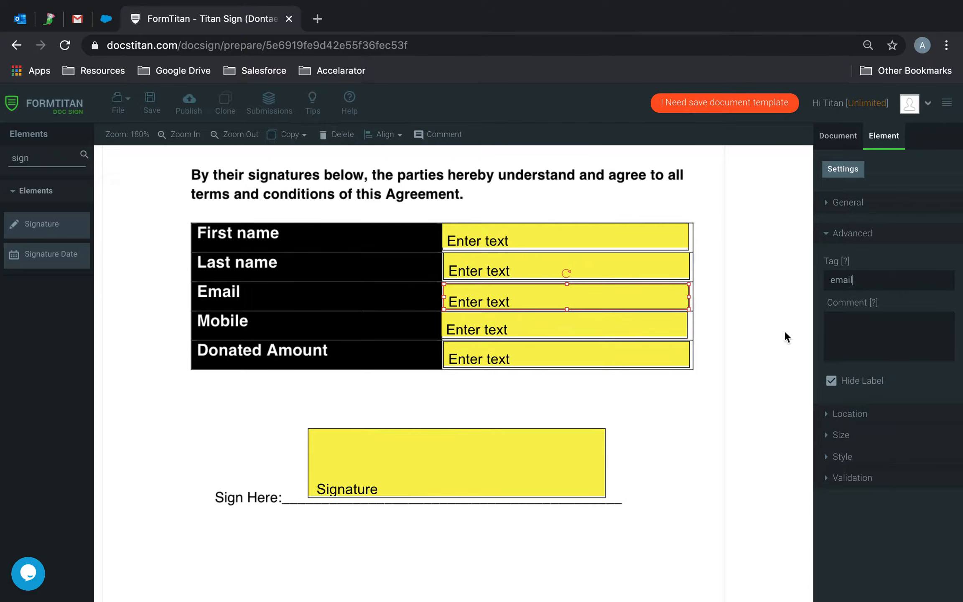
{"action": "left_click", "coordinate": [536, 330]}
{"action": "type", "text": "mobile"}
{"action": "left_click", "coordinate": [571, 360]}
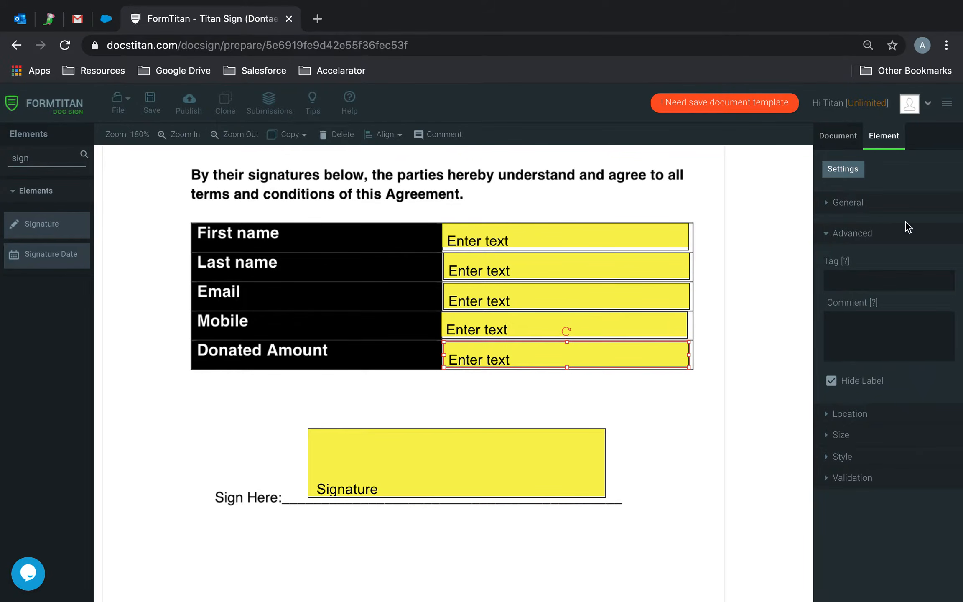
{"action": "left_click", "coordinate": [860, 276]}
{"action": "type", "text": "donated amount"}
- Place a Hidden field at the logo page's top-left and tag it Account Name
{"action": "scroll", "coordinate": [489, 340], "scroll_direction": "up", "scroll_amount": 8}
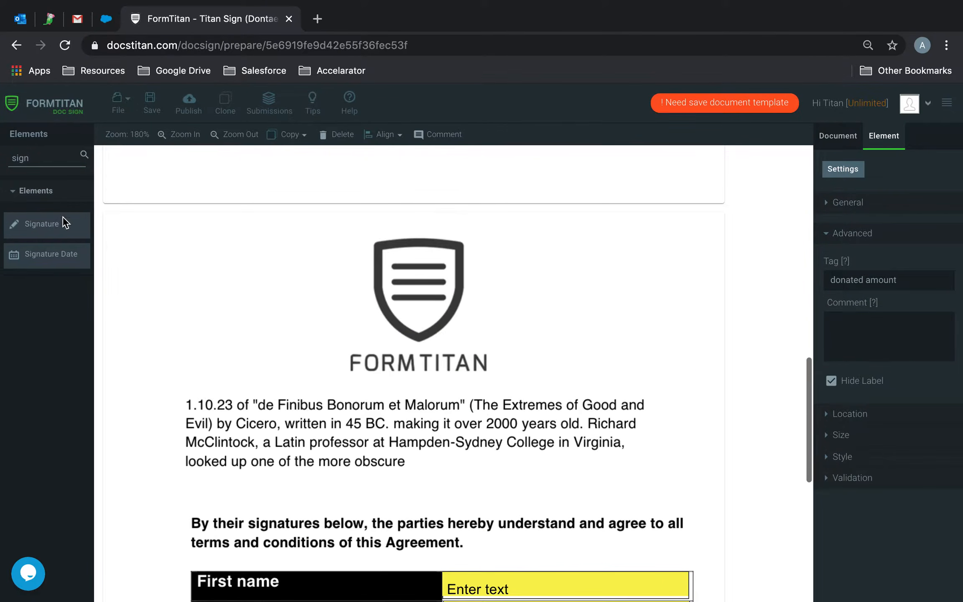
{"action": "double_click", "coordinate": [20, 158]}
{"action": "type", "text": "hidd"}
{"action": "left_click_drag", "start_coordinate": [28, 226], "coordinate": [212, 226]}
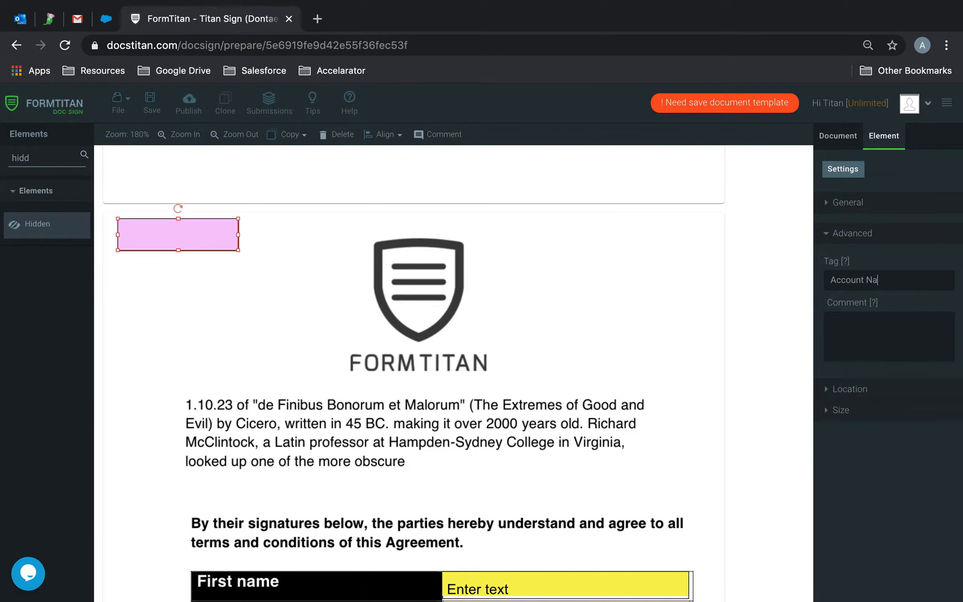
{"action": "scroll", "coordinate": [437, 250], "scroll_direction": "down", "scroll_amount": 15}
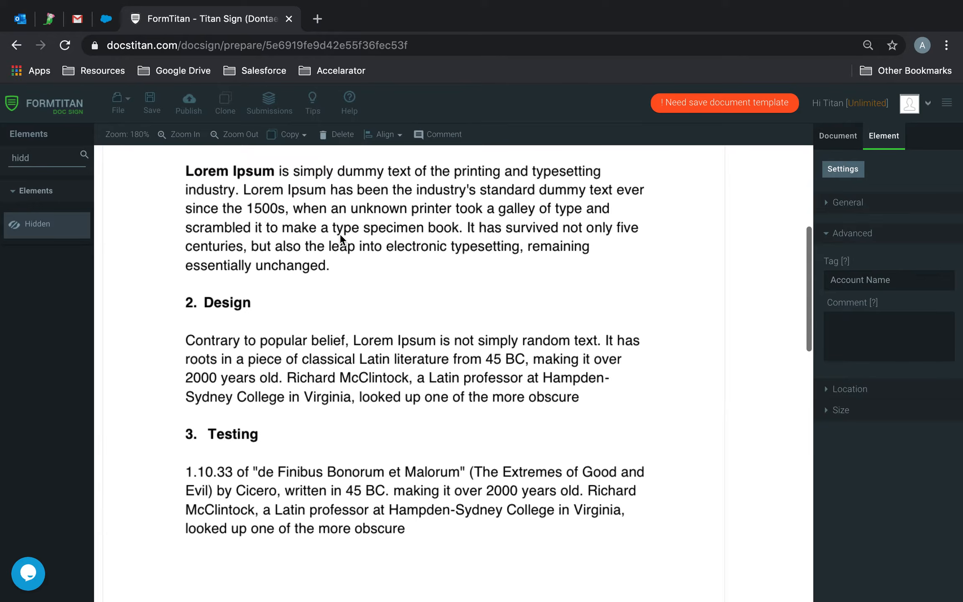
{"action": "scroll", "coordinate": [494, 396], "scroll_direction": "down", "scroll_amount": 6}
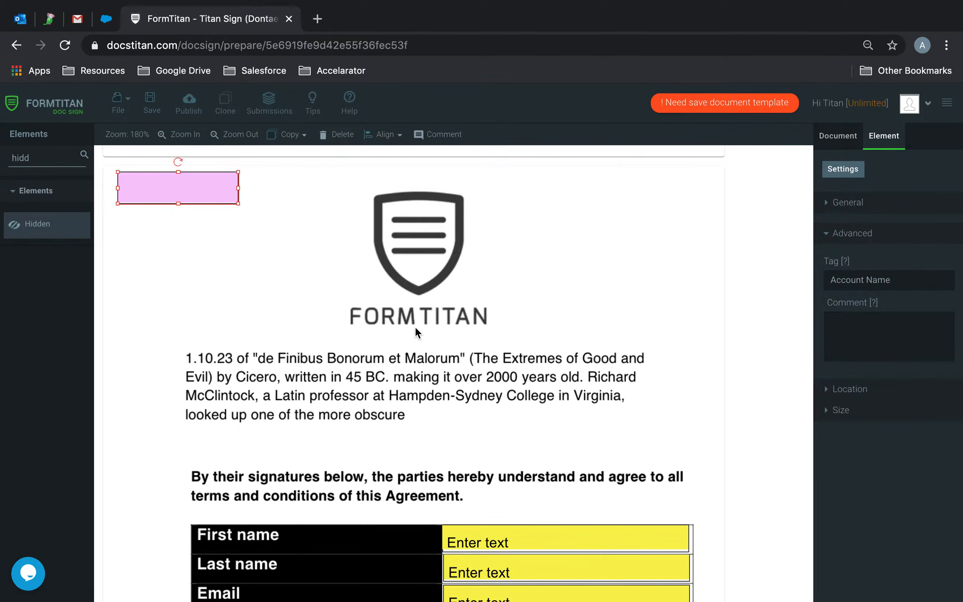
{"action": "scroll", "coordinate": [416, 327], "scroll_direction": "down", "scroll_amount": 7}
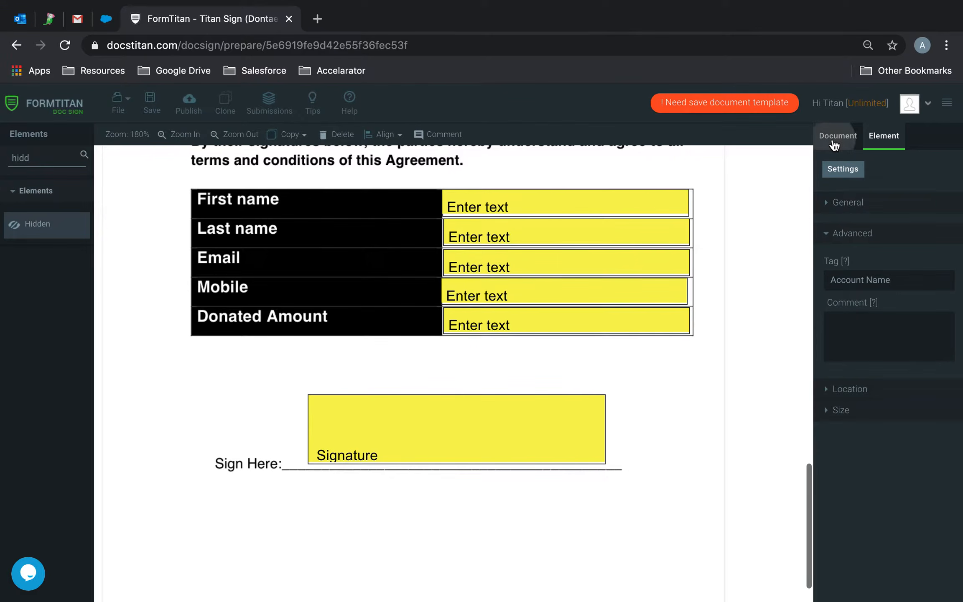
- Set the document access to Dynamic in the Document settings
{"action": "left_click", "coordinate": [834, 144]}
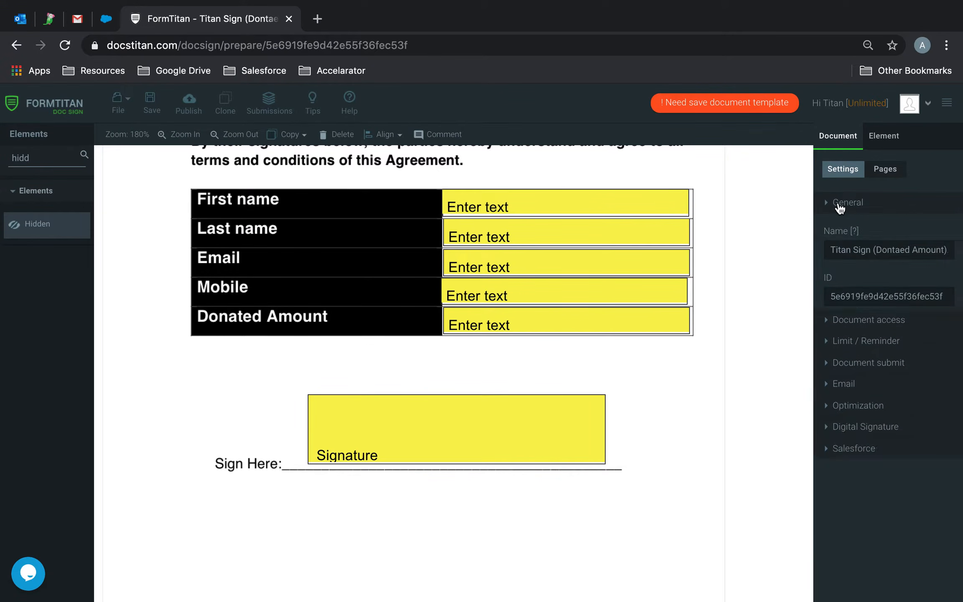
{"action": "left_click", "coordinate": [840, 205]}
{"action": "left_click", "coordinate": [890, 232]}
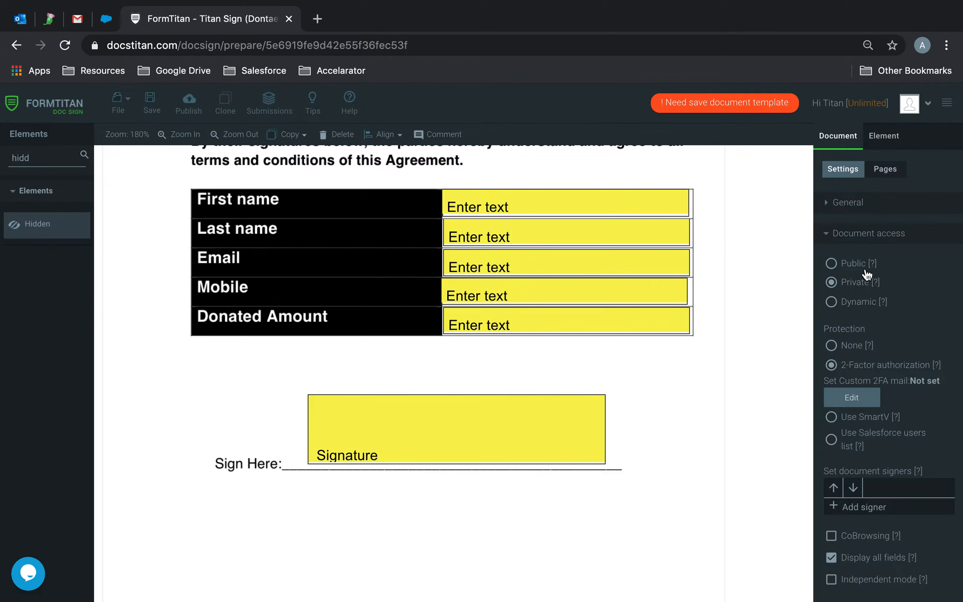
{"action": "left_click", "coordinate": [833, 305]}
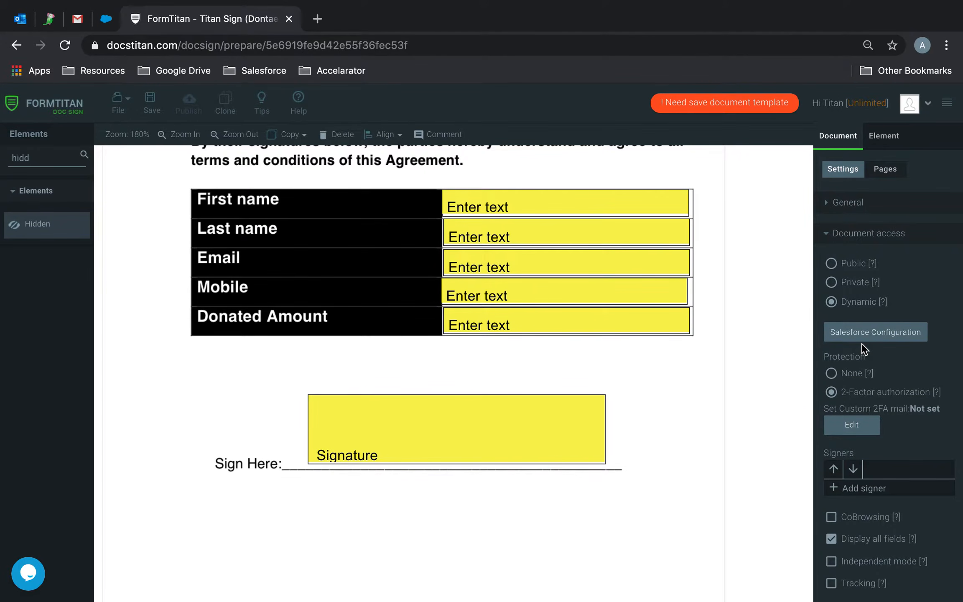
- Link the Salesforce Contact object with Allow Salesforce Button enabled, then add a new signer
{"action": "left_click", "coordinate": [843, 327]}
{"action": "left_click", "coordinate": [253, 318]}
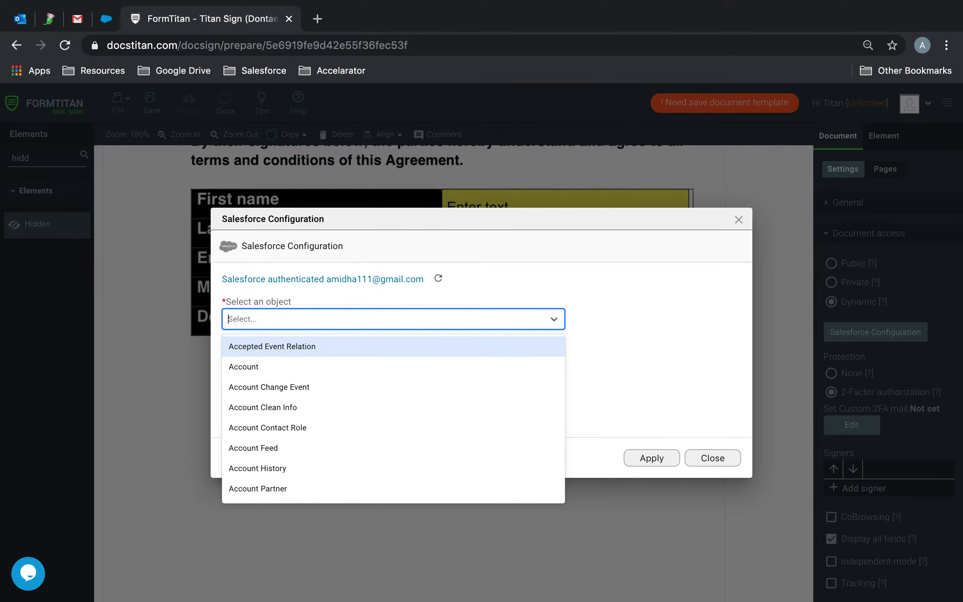
{"action": "type", "text": "cont"}
{"action": "left_click", "coordinate": [247, 404]}
{"action": "left_click", "coordinate": [229, 378]}
{"action": "left_click", "coordinate": [649, 458]}
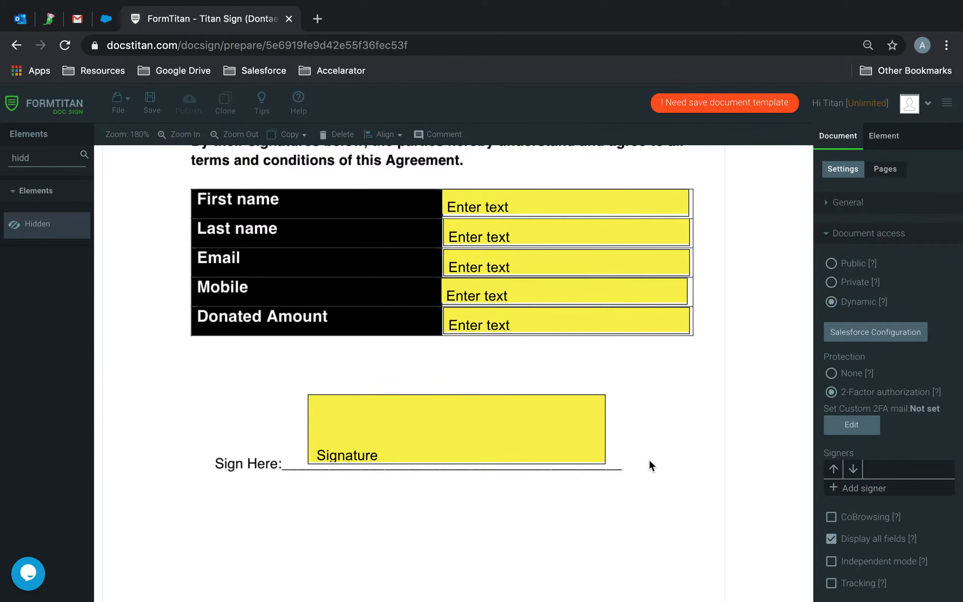
{"action": "left_click", "coordinate": [864, 488]}
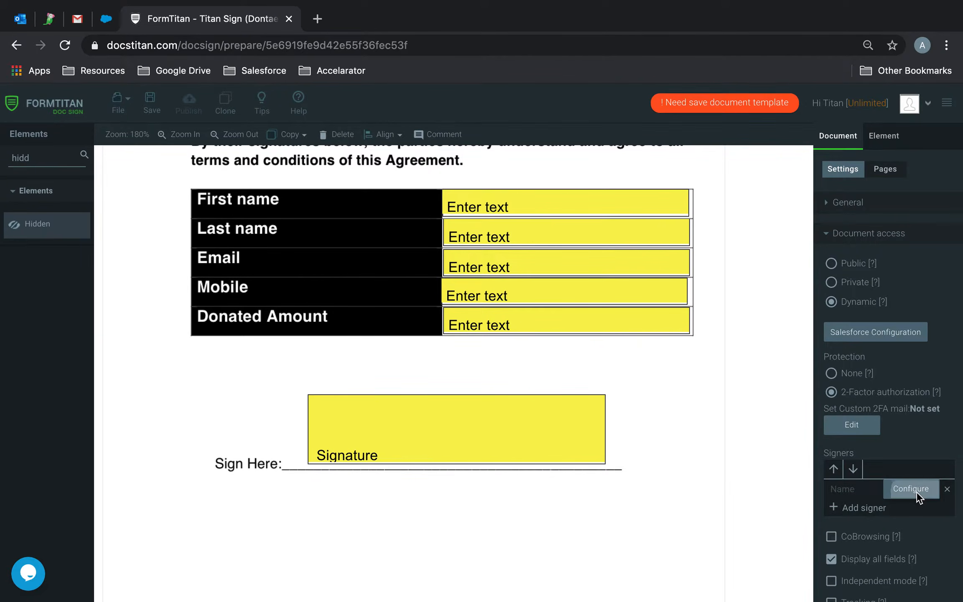
- Add the Salesforce Contact object to the signer's configuration
{"action": "left_click", "coordinate": [913, 489]}
{"action": "left_click", "coordinate": [271, 443]}
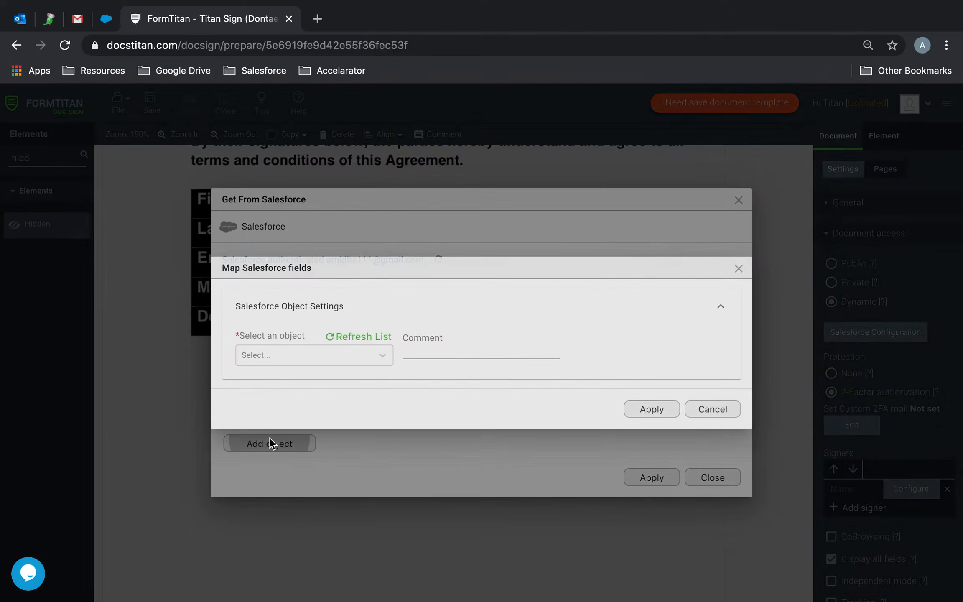
{"action": "left_click", "coordinate": [277, 360]}
{"action": "type", "text": "cont"}
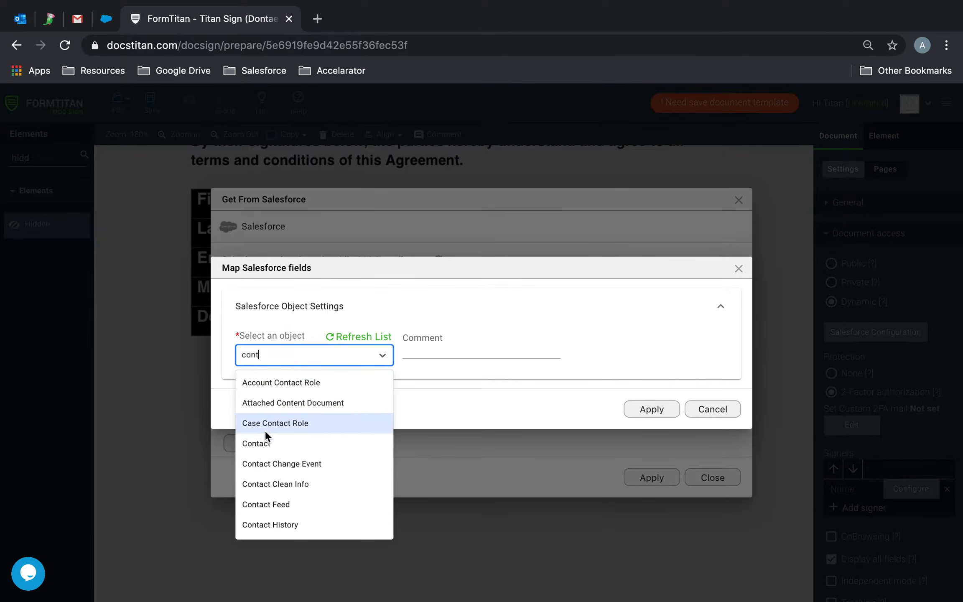
{"action": "left_click", "coordinate": [268, 443]}
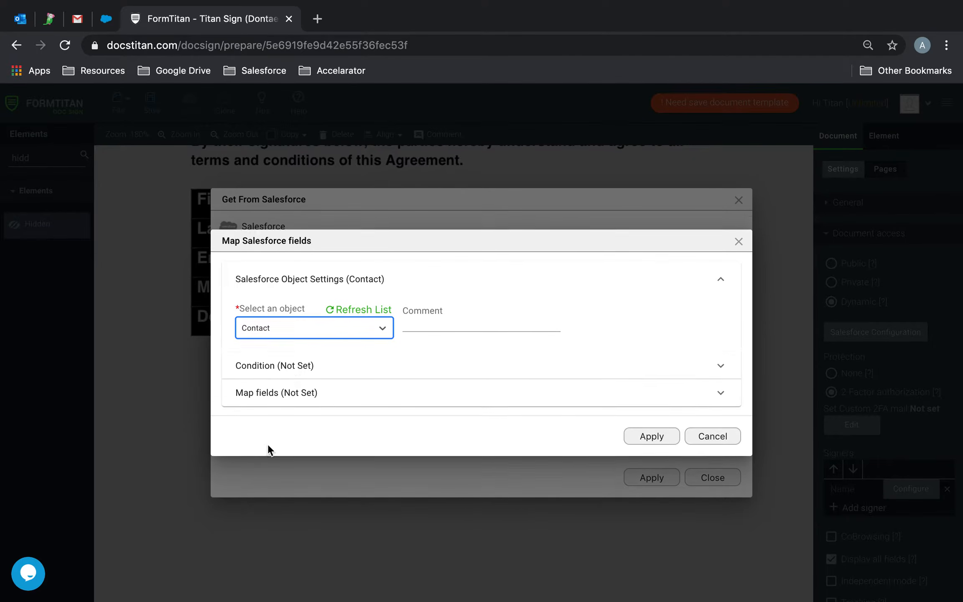
- Map First Name, Last Name and Email to the matching Contact fields, leaving Account Name unmapped
{"action": "left_click", "coordinate": [274, 396]}
{"action": "left_click", "coordinate": [311, 393]}
{"action": "left_click", "coordinate": [446, 302]}
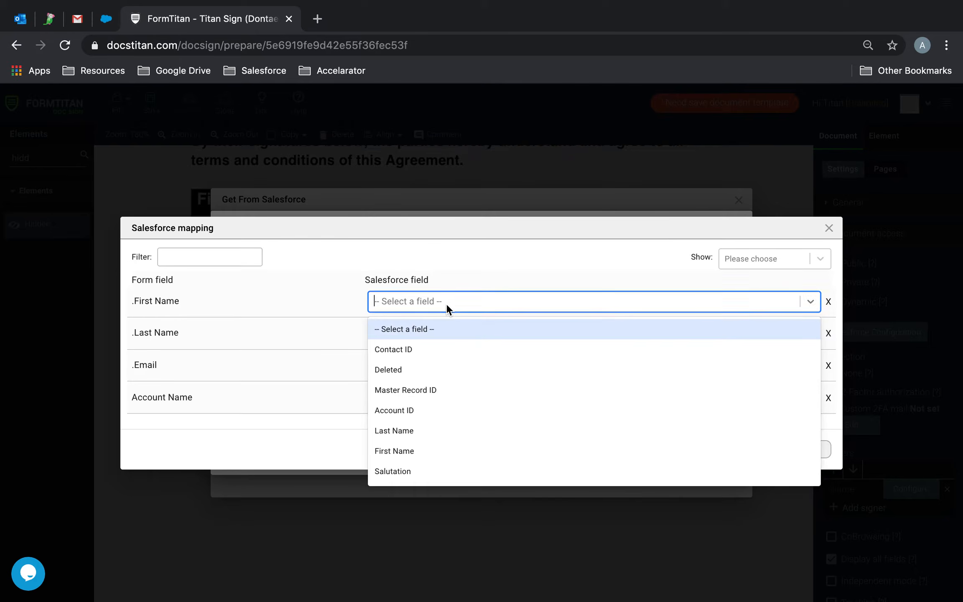
{"action": "type", "text": "first"}
{"action": "left_click", "coordinate": [442, 324]}
{"action": "left_click", "coordinate": [441, 334]}
{"action": "type", "text": "las"}
{"action": "left_click", "coordinate": [449, 361]}
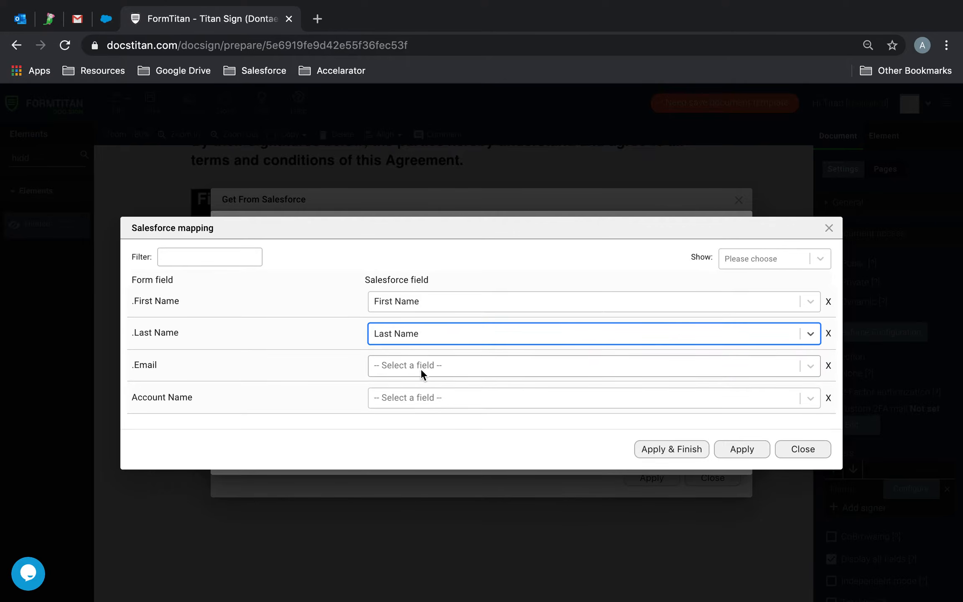
{"action": "left_click", "coordinate": [423, 366]}
{"action": "type", "text": "em"}
{"action": "left_click", "coordinate": [384, 394]}
{"action": "left_click", "coordinate": [411, 402]}
{"action": "left_click", "coordinate": [280, 387]}
{"action": "left_click", "coordinate": [742, 450]}
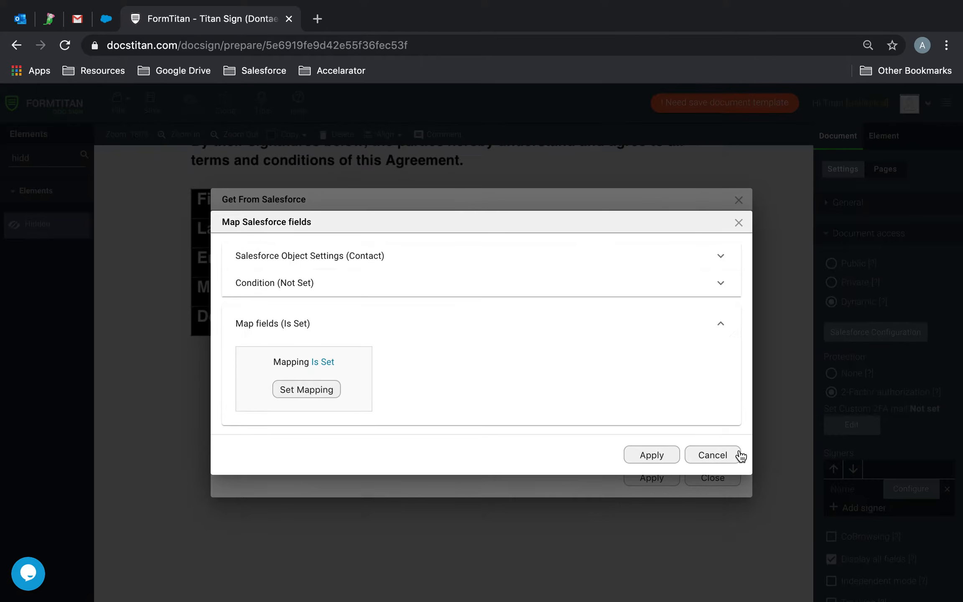
{"action": "left_click", "coordinate": [658, 460]}
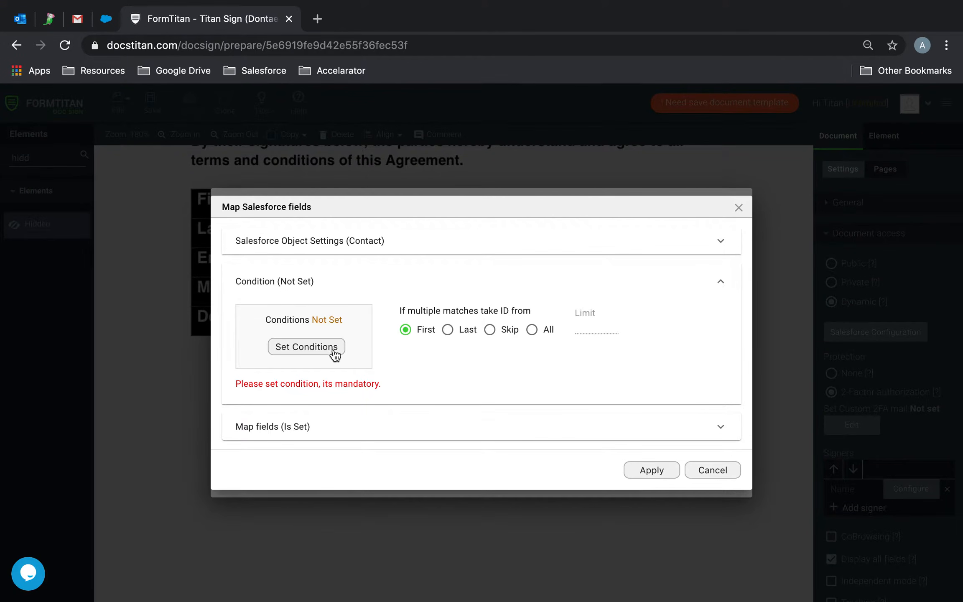
- Add the condition Contact ID Equals Record ID and apply the signer setup
{"action": "left_click", "coordinate": [331, 354]}
{"action": "left_click", "coordinate": [279, 254]}
{"action": "left_click", "coordinate": [215, 321]}
{"action": "left_click", "coordinate": [425, 255]}
{"action": "left_click", "coordinate": [418, 301]}
{"action": "left_click", "coordinate": [564, 253]}
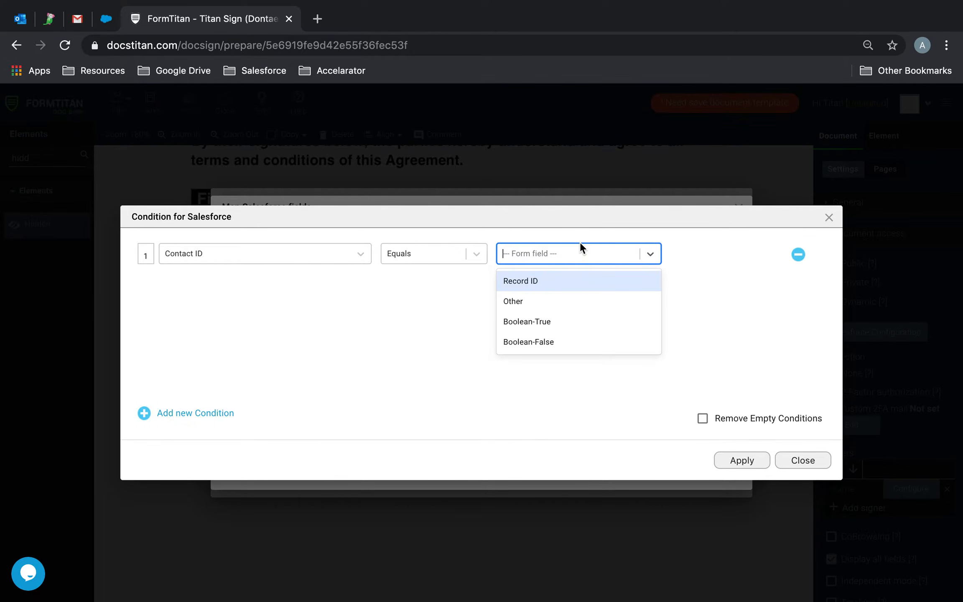
{"action": "left_click", "coordinate": [548, 275]}
{"action": "left_click", "coordinate": [734, 458]}
{"action": "left_click", "coordinate": [646, 477]}
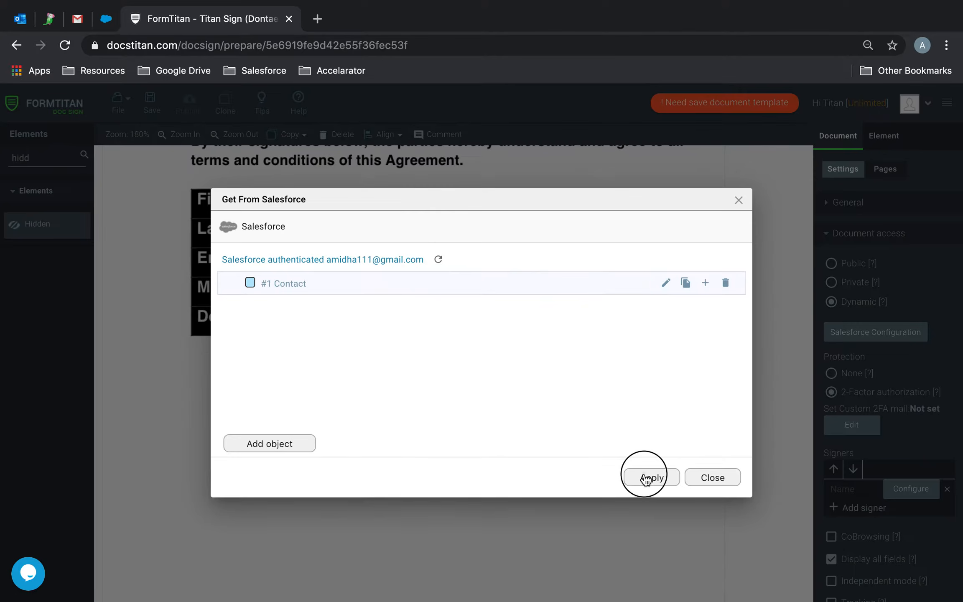
{"action": "left_click", "coordinate": [647, 477]}
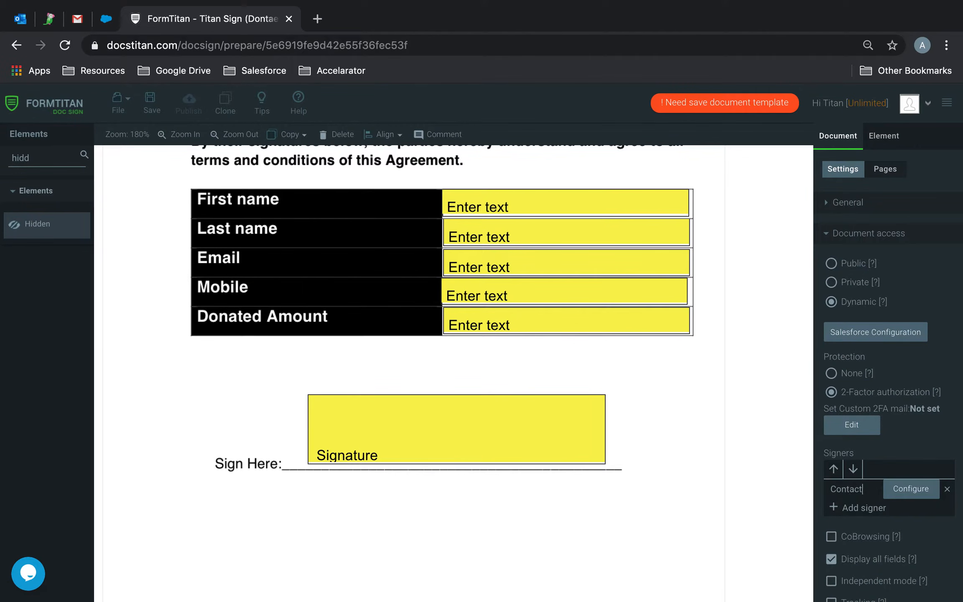
- Assign the five text fields and the signature box to the Contact signer
{"action": "left_click", "coordinate": [589, 203]}
{"action": "left_click", "coordinate": [579, 243], "text": "shift"}
{"action": "left_click", "coordinate": [570, 263], "text": "shift"}
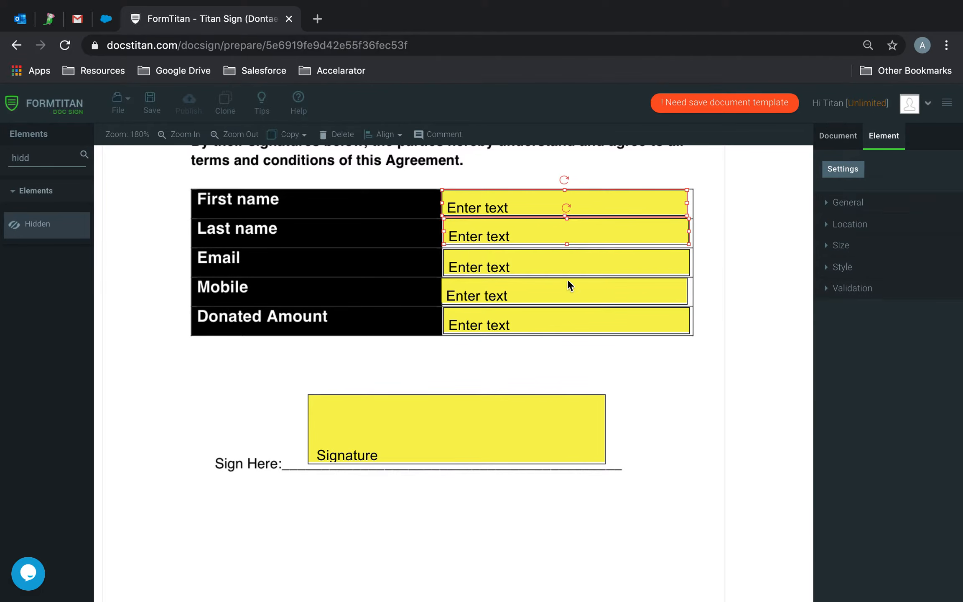
{"action": "left_click", "coordinate": [562, 301], "text": "shift"}
{"action": "left_click", "coordinate": [561, 329], "text": "shift"}
{"action": "left_click", "coordinate": [537, 431], "text": "shift"}
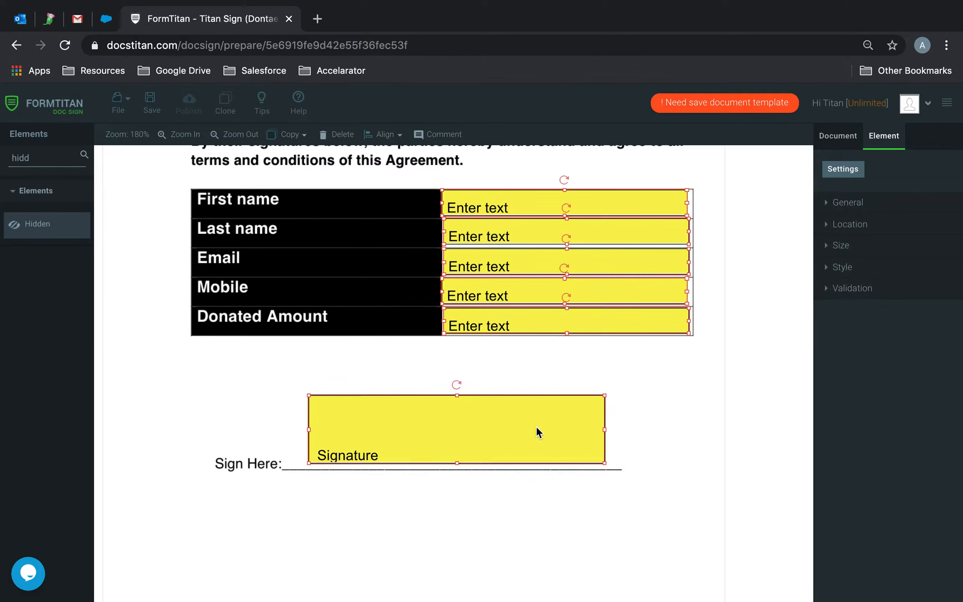
{"action": "left_click", "coordinate": [864, 207]}
{"action": "left_click", "coordinate": [877, 253]}
{"action": "left_click", "coordinate": [877, 255]}
{"action": "left_click", "coordinate": [852, 278]}
- Set up Get from Salesforce with Contact as the source object
{"action": "scroll", "coordinate": [883, 481], "scroll_direction": "down", "scroll_amount": 3}
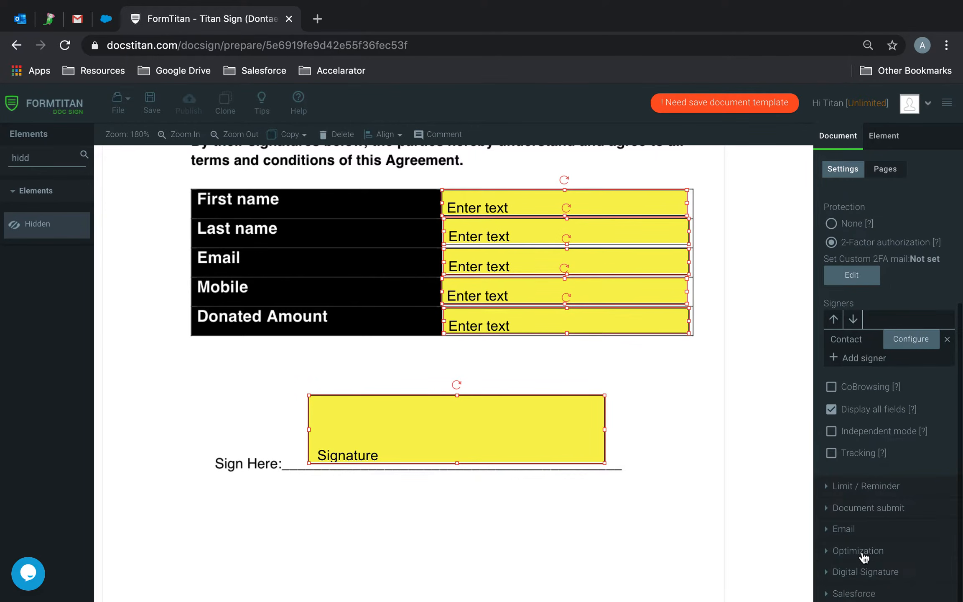
{"action": "left_click", "coordinate": [854, 593]}
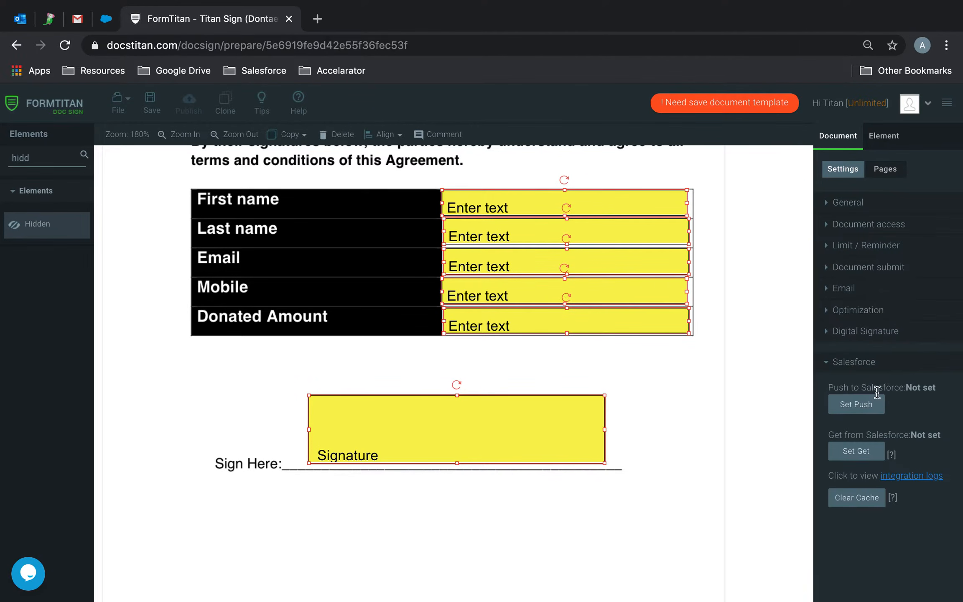
{"action": "left_click", "coordinate": [857, 451]}
{"action": "left_click", "coordinate": [301, 444]}
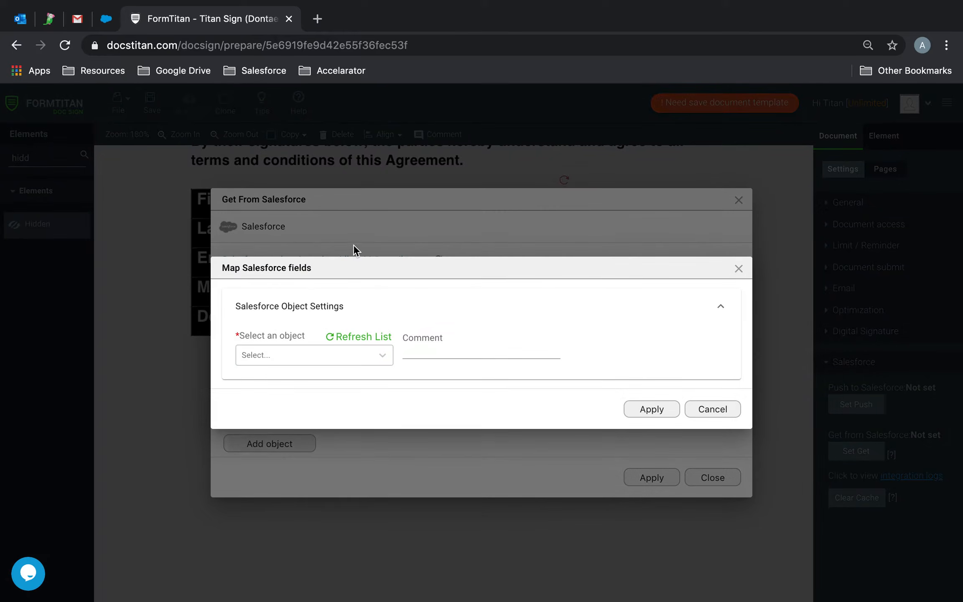
{"action": "left_click", "coordinate": [287, 351]}
{"action": "type", "text": "cont"}
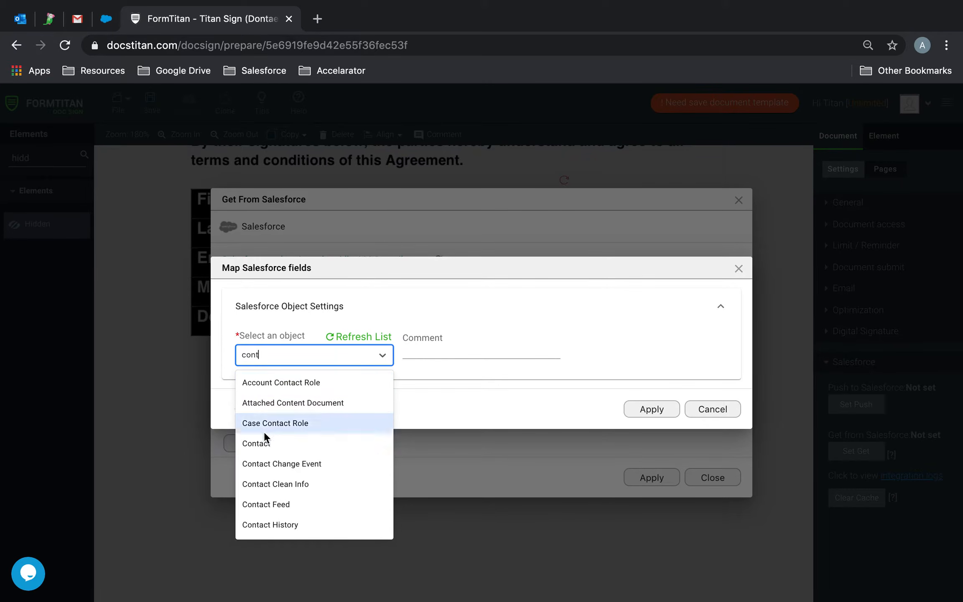
{"action": "left_click", "coordinate": [258, 442]}
- Add the lookup condition Contact ID Equals Record ID
{"action": "left_click", "coordinate": [297, 375]}
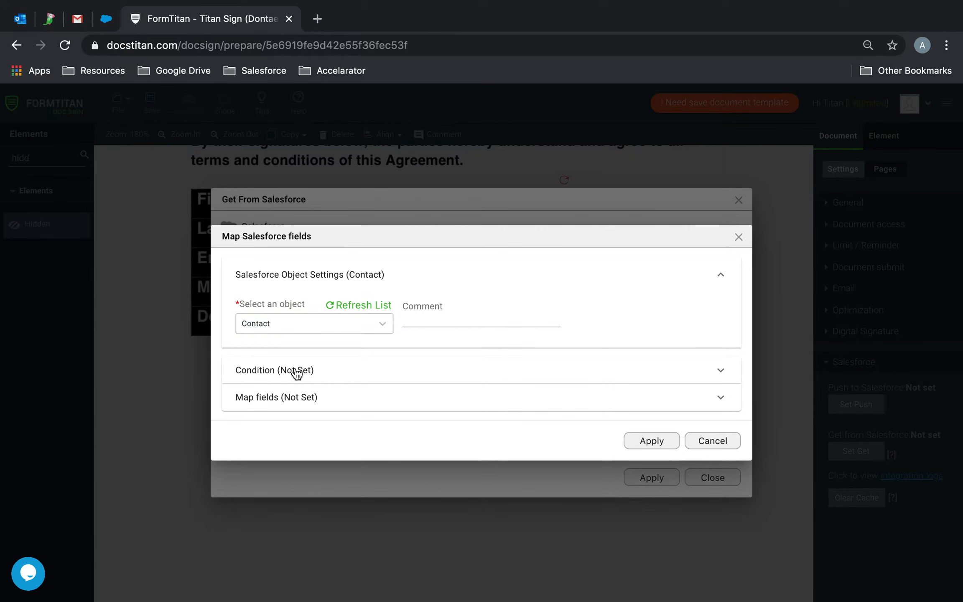
{"action": "left_click", "coordinate": [310, 356]}
{"action": "left_click", "coordinate": [314, 253]}
{"action": "left_click", "coordinate": [249, 317]}
{"action": "left_click", "coordinate": [424, 256]}
{"action": "left_click", "coordinate": [404, 298]}
{"action": "left_click", "coordinate": [527, 253]}
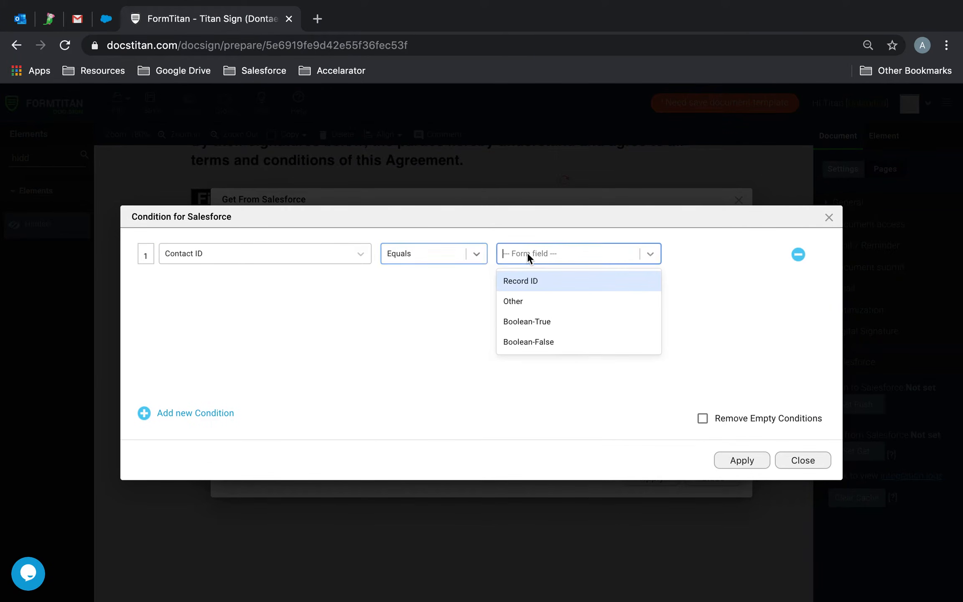
{"action": "left_click", "coordinate": [522, 280]}
{"action": "left_click", "coordinate": [738, 462]}
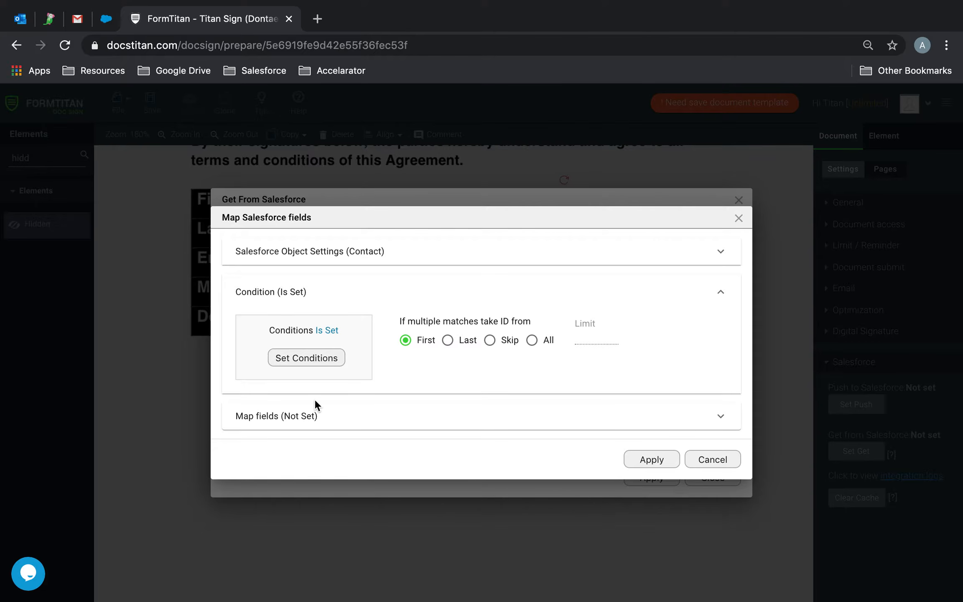
- Map firstname, lastname and email to First Name, Last Name and Email
{"action": "left_click", "coordinate": [286, 413]}
{"action": "left_click", "coordinate": [318, 391]}
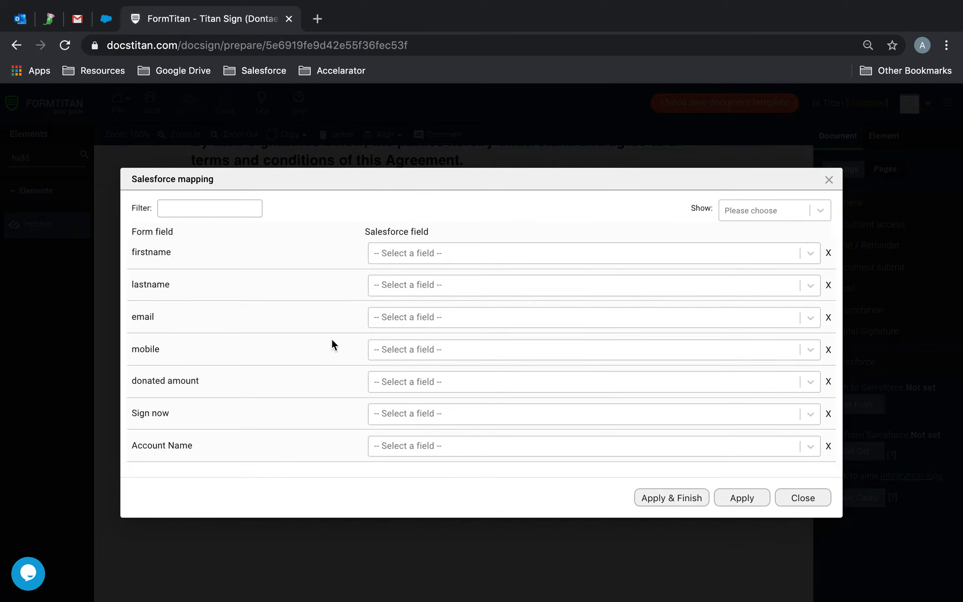
{"action": "left_click", "coordinate": [449, 258]}
{"action": "type", "text": "fir"}
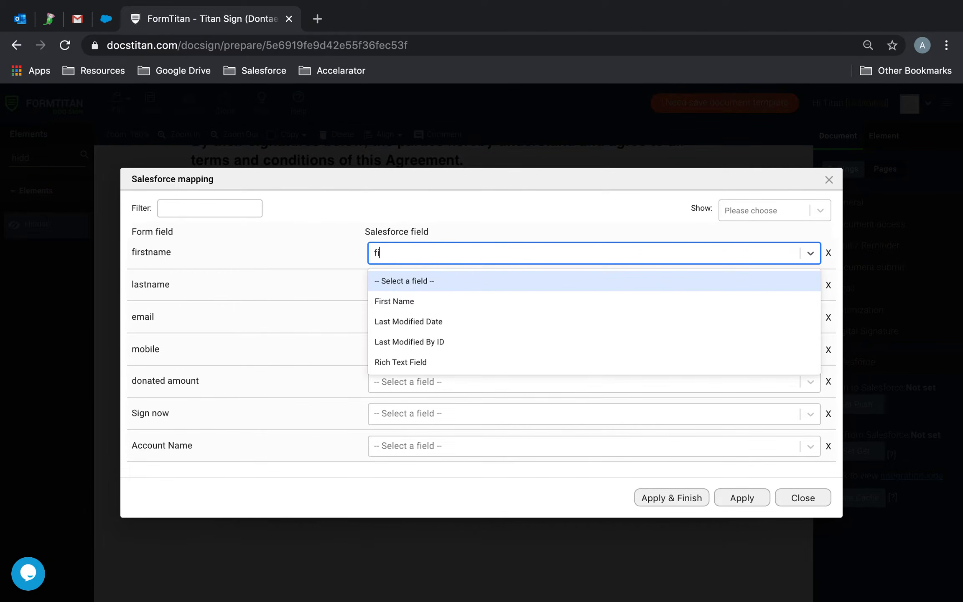
{"action": "left_click", "coordinate": [431, 289]}
{"action": "left_click", "coordinate": [422, 282]}
{"action": "type", "text": "las"}
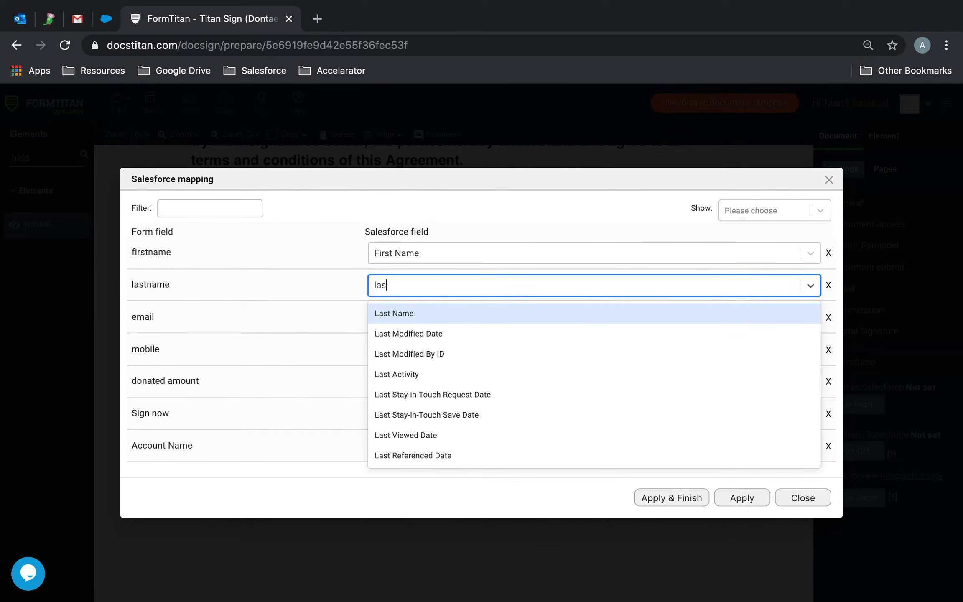
{"action": "left_click", "coordinate": [410, 312]}
{"action": "left_click", "coordinate": [409, 316]}
{"action": "type", "text": "ema"}
{"action": "left_click", "coordinate": [398, 339]}
- Map mobile to Mobile Phone and donated amount to Donated Amount
{"action": "left_click", "coordinate": [400, 350]}
{"action": "type", "text": "mobi"}
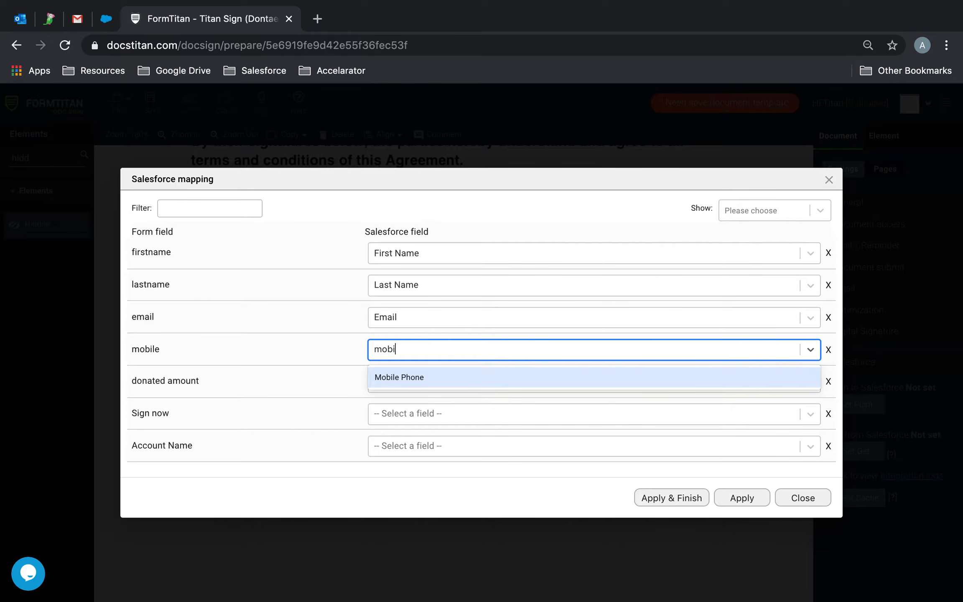
{"action": "left_click", "coordinate": [420, 374]}
{"action": "left_click", "coordinate": [409, 380]}
{"action": "type", "text": "dona"}
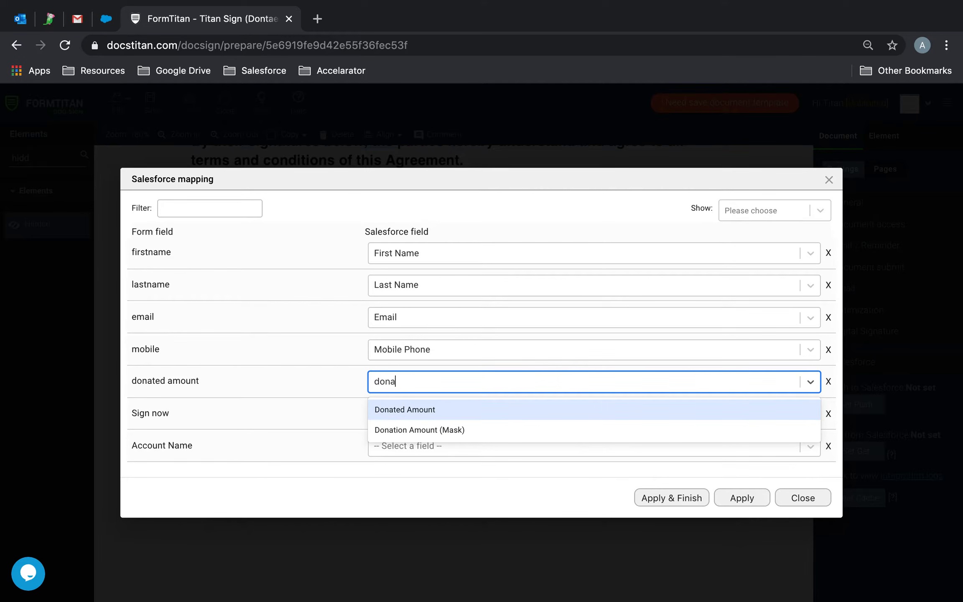
{"action": "left_click", "coordinate": [409, 407]}
- Map Account Name via Account ID to the account's Account Name, apply, and save the template
{"action": "left_click", "coordinate": [404, 446]}
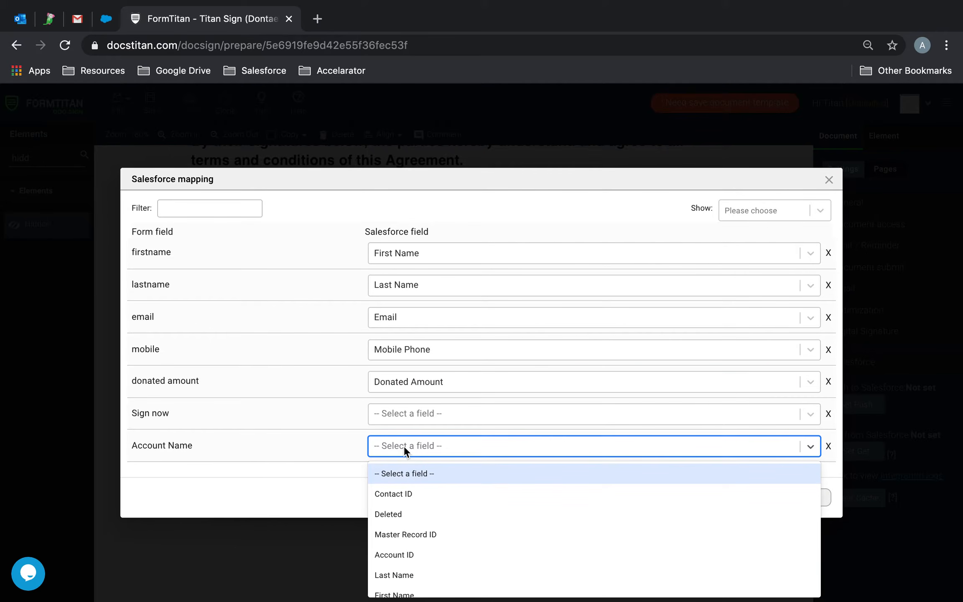
{"action": "left_click", "coordinate": [410, 555]}
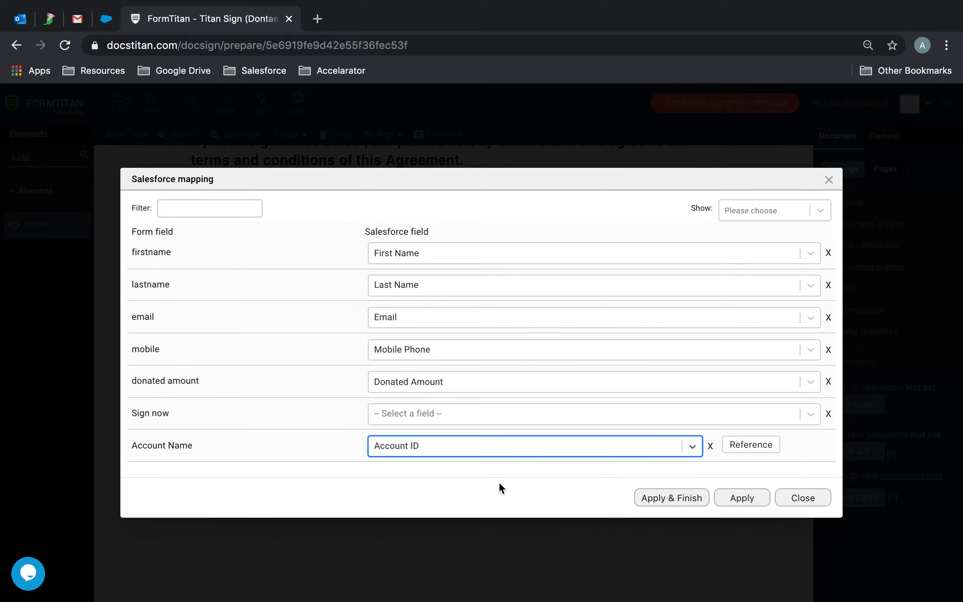
{"action": "left_click", "coordinate": [739, 443]}
{"action": "left_click", "coordinate": [552, 334]}
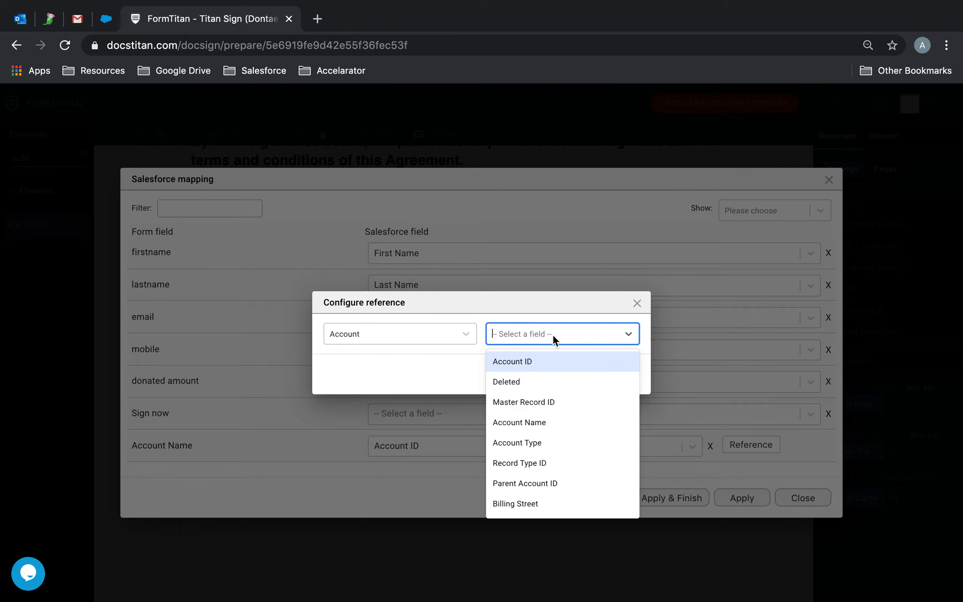
{"action": "left_click", "coordinate": [538, 422]}
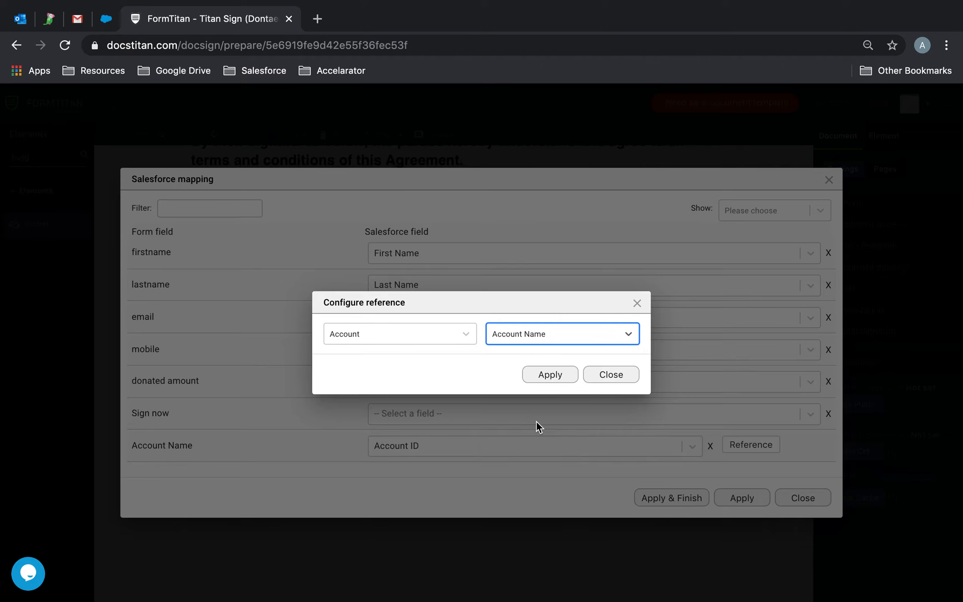
{"action": "left_click", "coordinate": [551, 375]}
{"action": "left_click", "coordinate": [672, 498]}
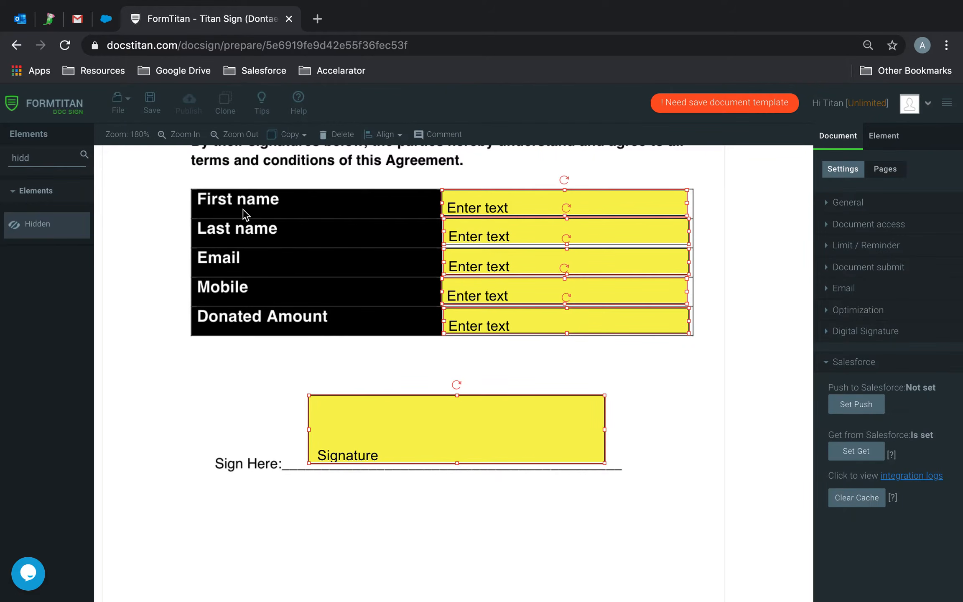
{"action": "left_click", "coordinate": [150, 101]}
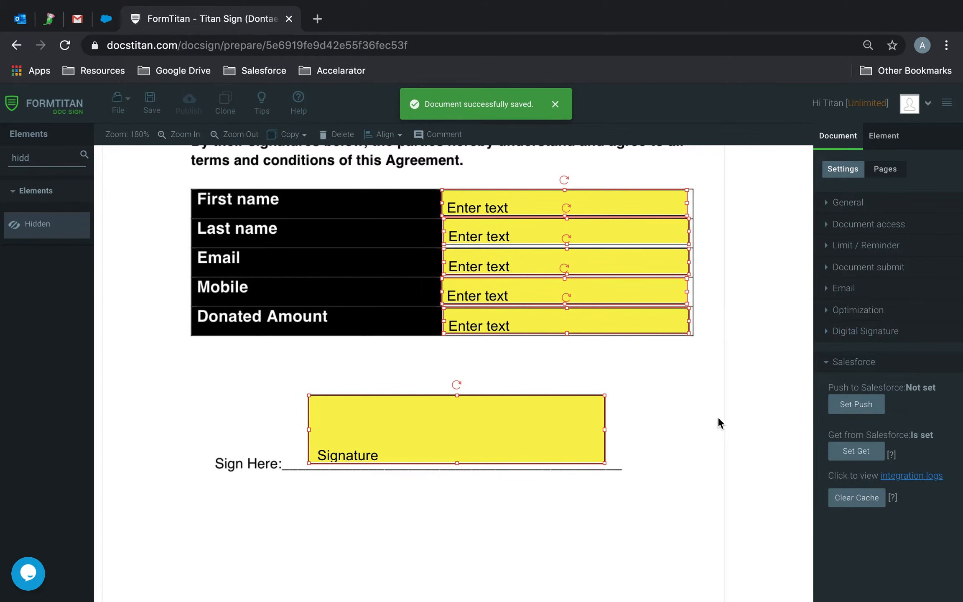
{"action": "left_click", "coordinate": [688, 429]}
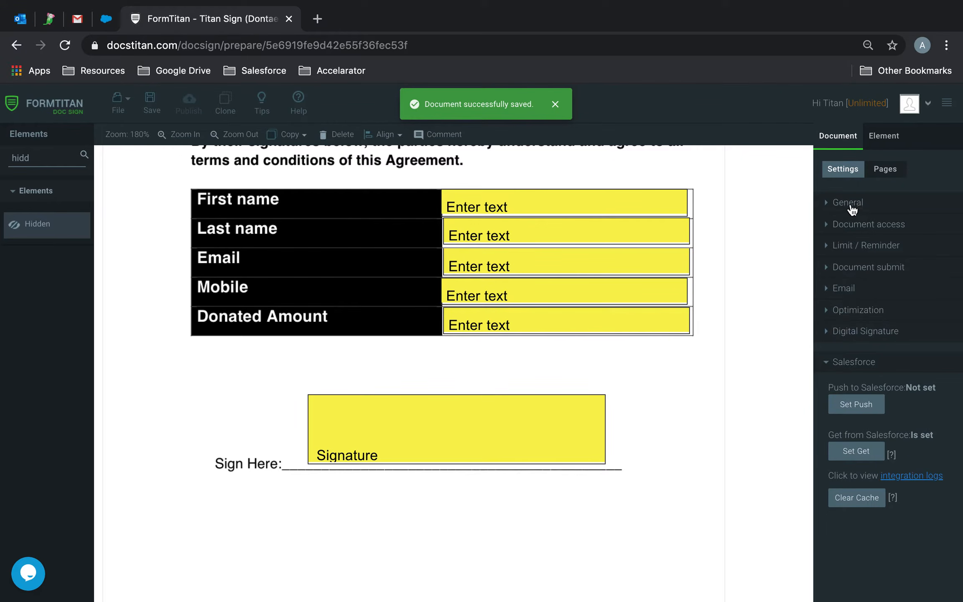
- Turn on the User sign request email and edit its message
{"action": "left_click", "coordinate": [853, 362]}
{"action": "left_click", "coordinate": [852, 289]}
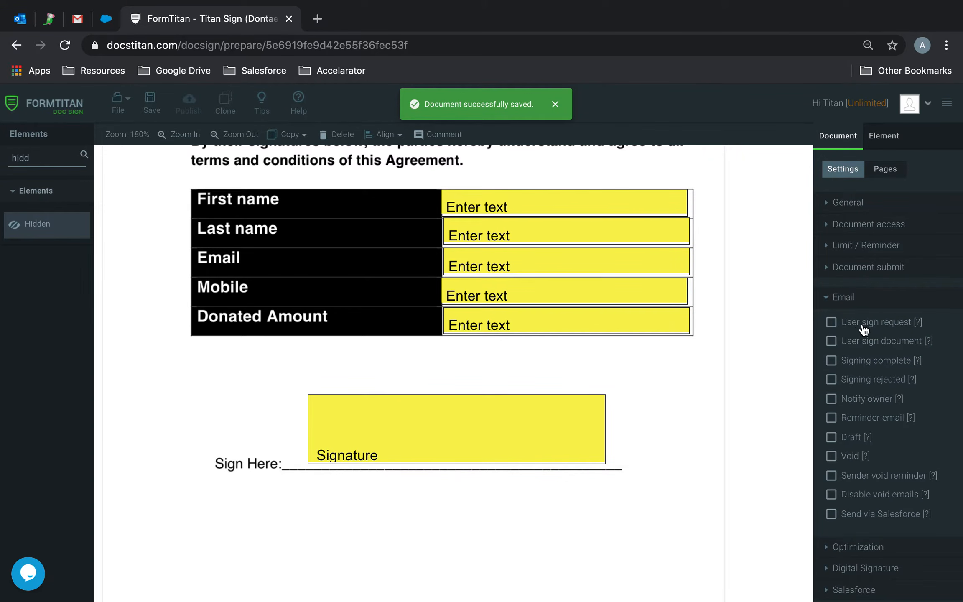
{"action": "left_click", "coordinate": [830, 322]}
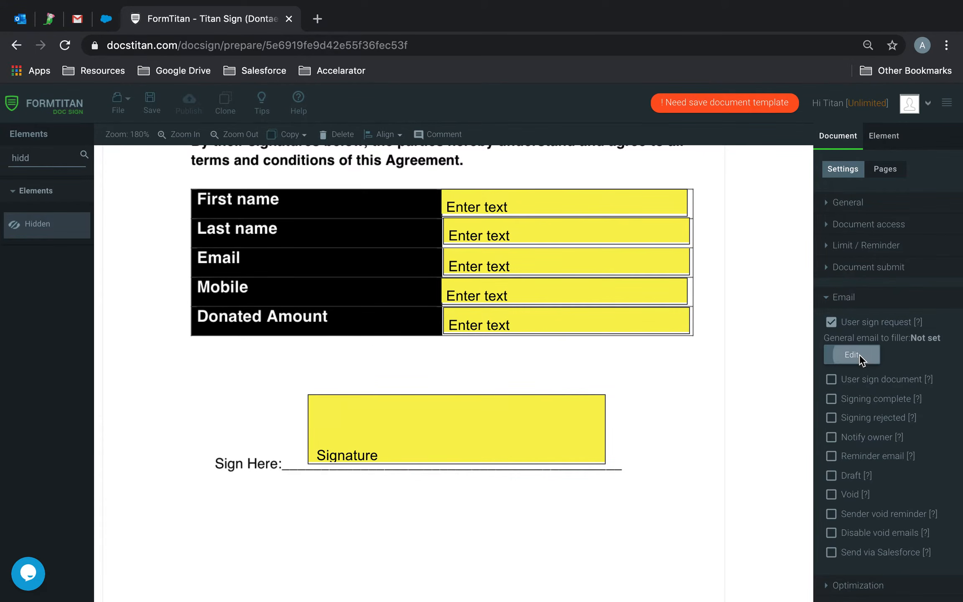
{"action": "left_click", "coordinate": [859, 356]}
- Switch the message to HTML mode and delete the default text
{"action": "left_click", "coordinate": [143, 246]}
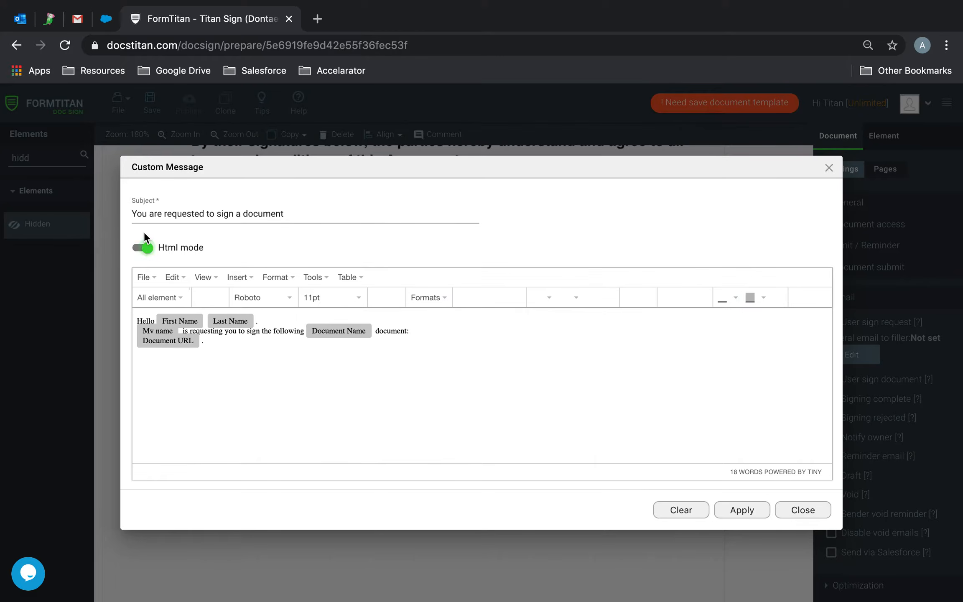
{"action": "left_click_drag", "start_coordinate": [208, 348], "coordinate": [39, 284]}
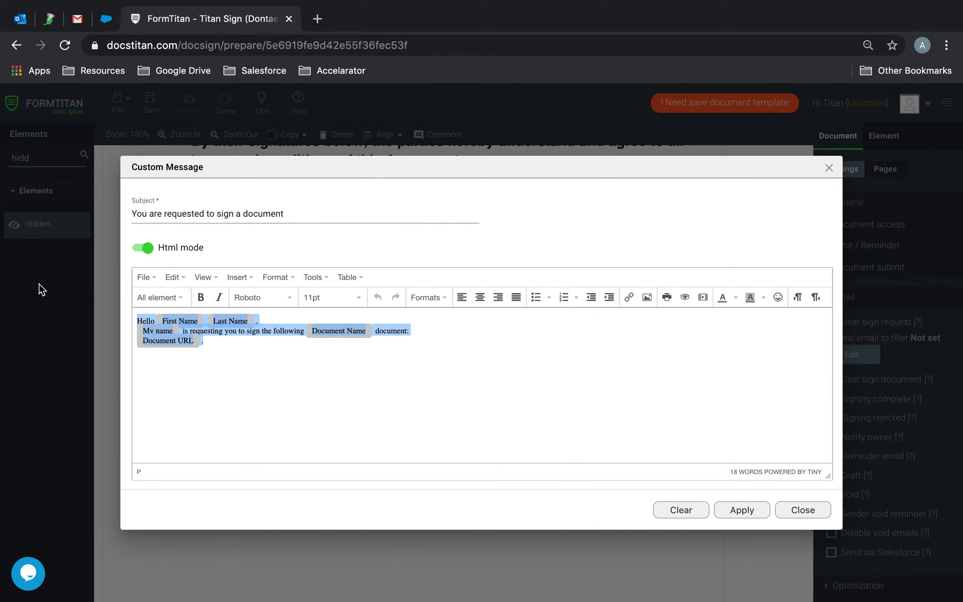
{"action": "left_click", "coordinate": [275, 385]}
{"action": "left_click_drag", "start_coordinate": [299, 375], "coordinate": [79, 291]}
{"action": "key", "text": "BackSpace"}
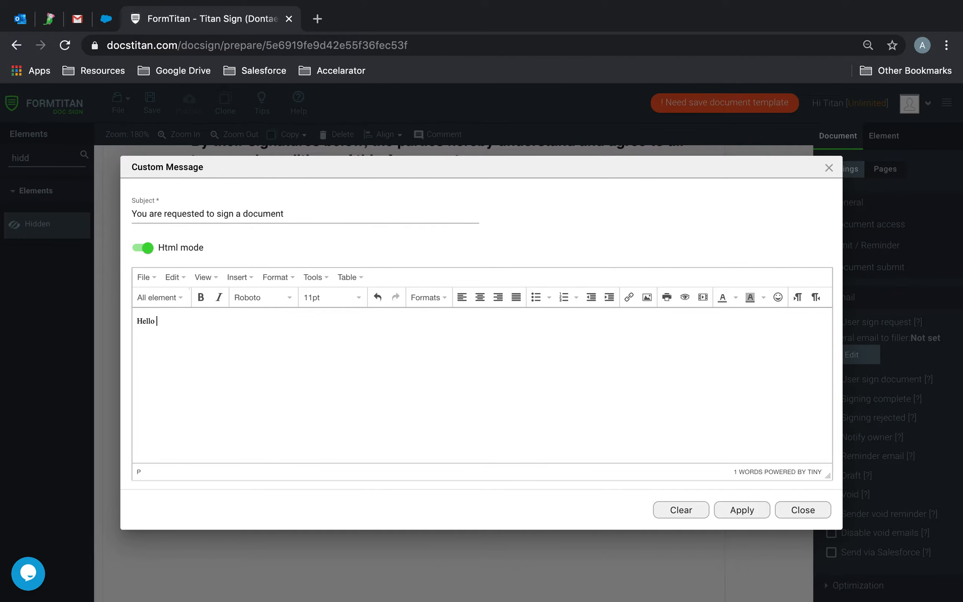
- Insert the First Name and Account Name merge fields into the greeting message
{"action": "left_click", "coordinate": [161, 295]}
{"action": "left_click", "coordinate": [186, 311]}
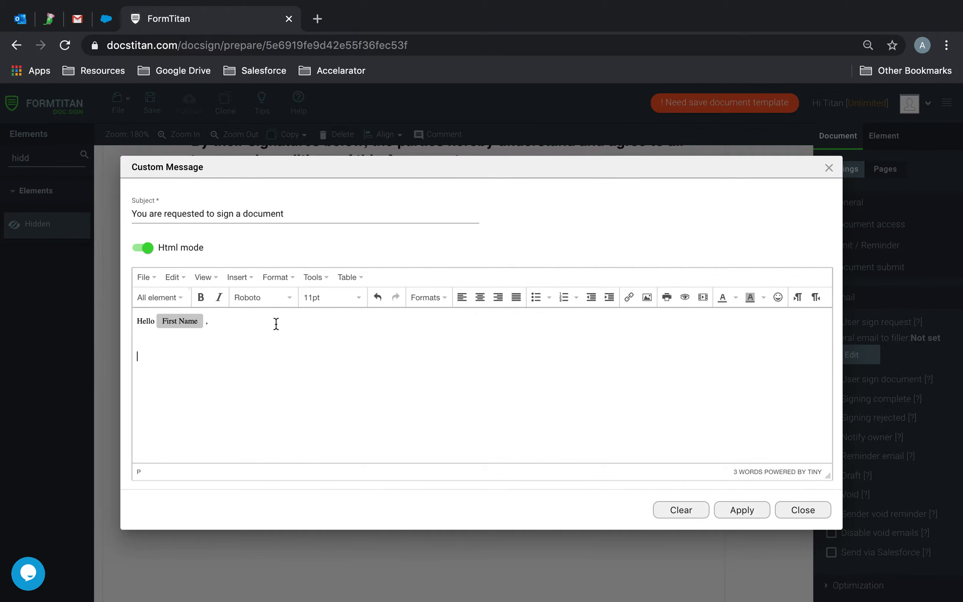
{"action": "left_click", "coordinate": [161, 297]}
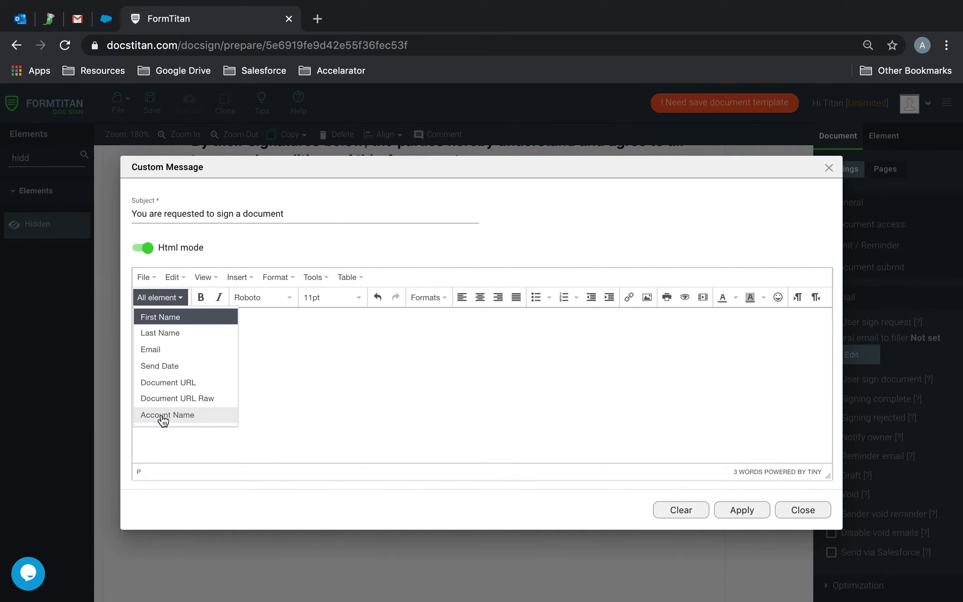
{"action": "left_click", "coordinate": [189, 416]}
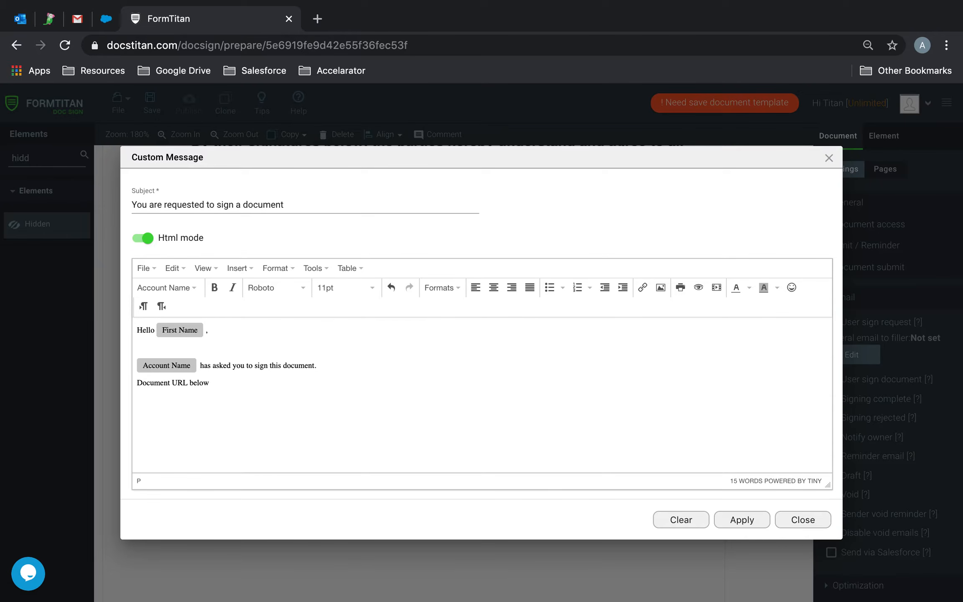
{"action": "left_click", "coordinate": [172, 288]}
- Insert the Document URL field into the message and remove the blank lines after the greeting and before the closing
{"action": "left_click", "coordinate": [185, 372]}
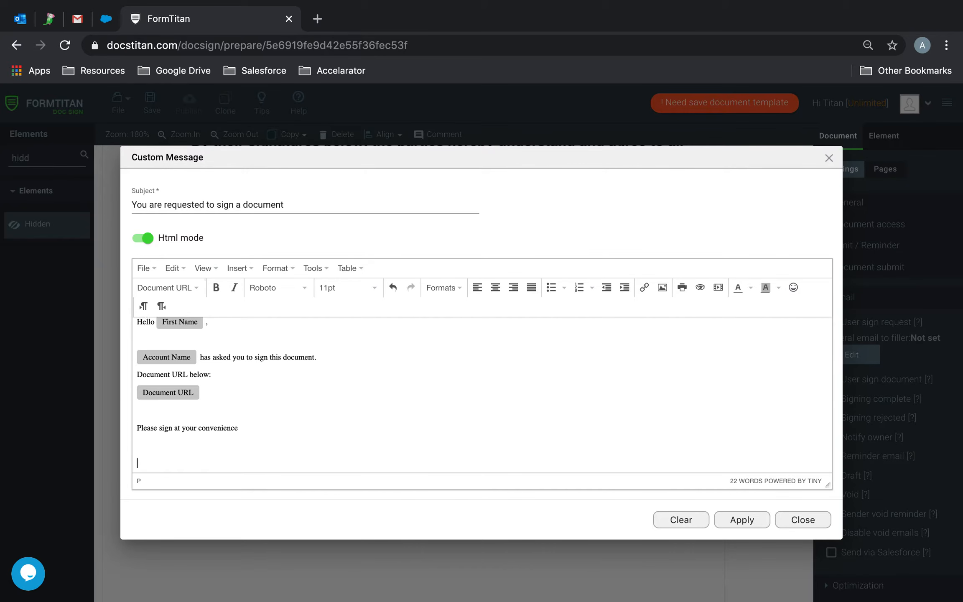
{"action": "type", "text": "T"}
{"action": "key", "text": "BackSpace"}
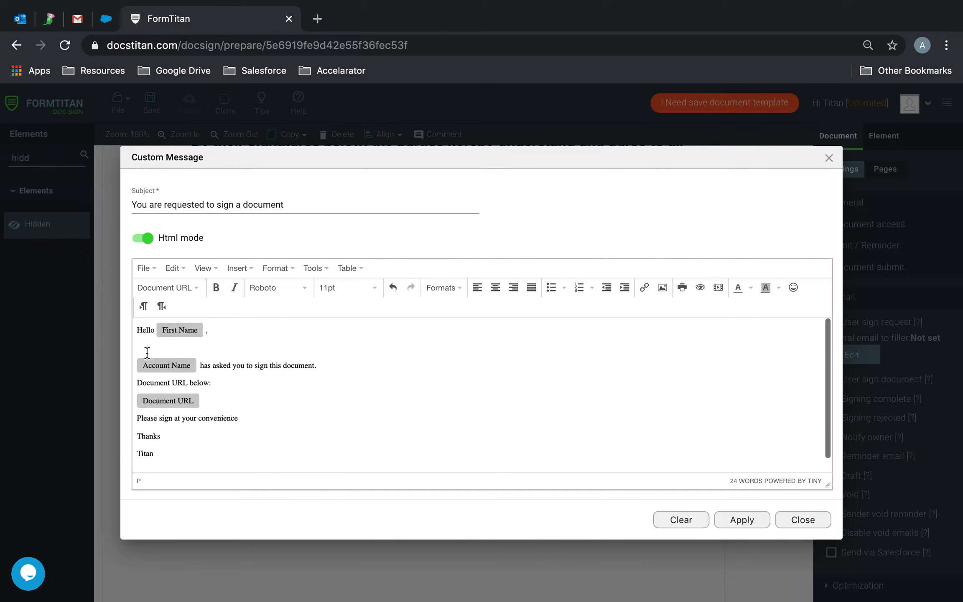
{"action": "left_click", "coordinate": [147, 348]}
{"action": "key", "text": "BackSpace"}
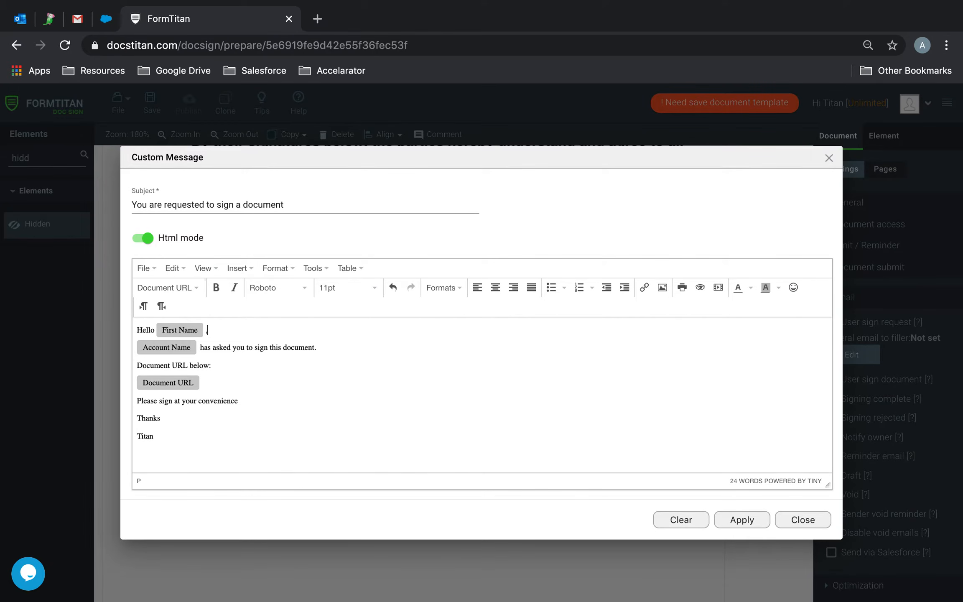
- Enlarge the whole signing-request message text to 24pt
{"action": "left_click_drag", "start_coordinate": [157, 429], "coordinate": [121, 291]}
{"action": "left_click", "coordinate": [365, 287]}
{"action": "left_click", "coordinate": [360, 391]}
{"action": "left_click", "coordinate": [456, 403]}
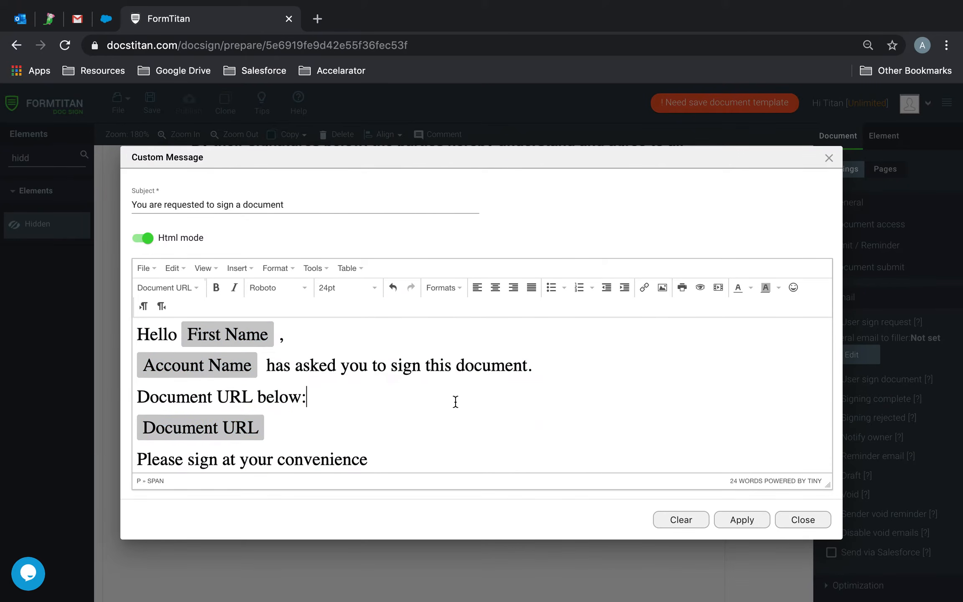
{"action": "scroll", "coordinate": [456, 402], "scroll_direction": "down", "scroll_amount": 3}
{"action": "scroll", "coordinate": [456, 402], "scroll_direction": "up", "scroll_amount": 3}
{"action": "left_click_drag", "start_coordinate": [258, 368], "coordinate": [191, 367]}
{"action": "left_click", "coordinate": [192, 367]}
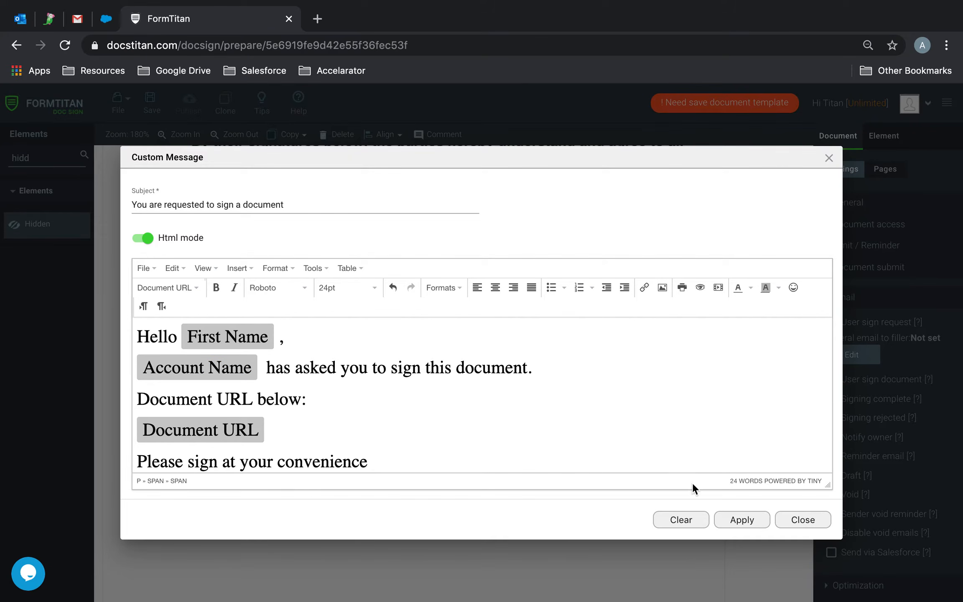
- Save the custom signing-request message and the document template
{"action": "left_click", "coordinate": [742, 520]}
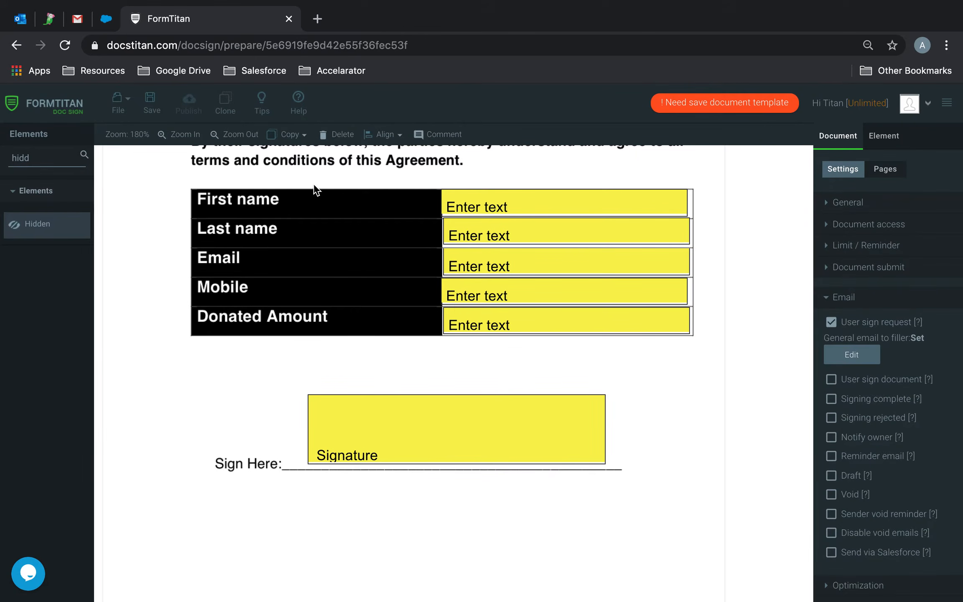
{"action": "left_click", "coordinate": [150, 104]}
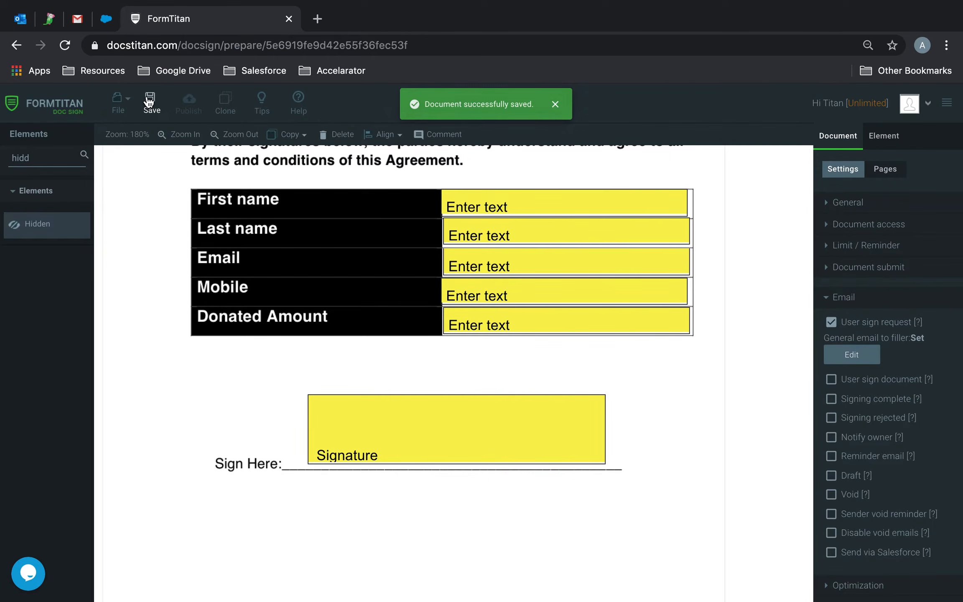
{"action": "left_click", "coordinate": [108, 25]}
- Search All Contacts for 'tim' and open the matching contact's record
{"action": "left_click", "coordinate": [178, 135]}
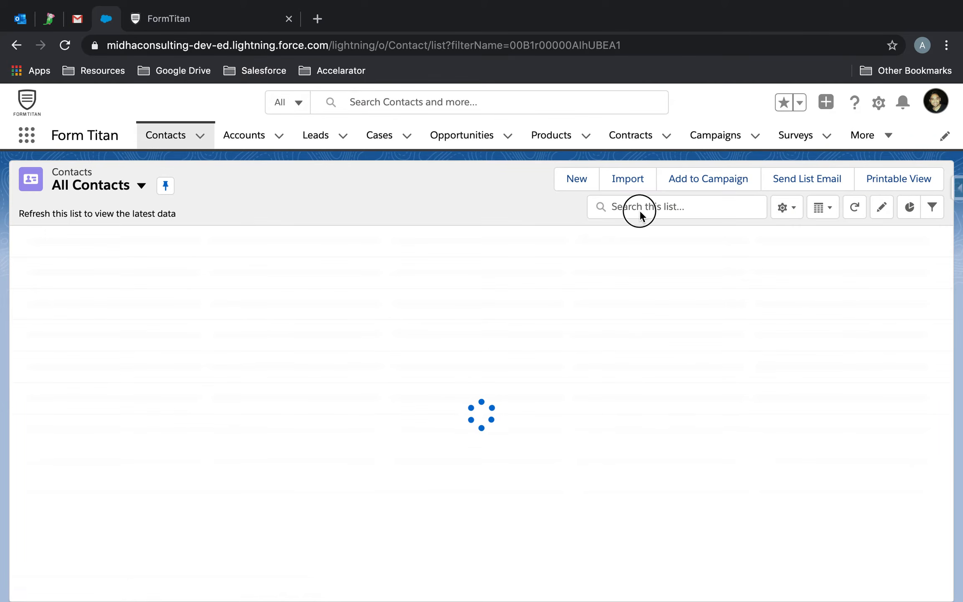
{"action": "left_click", "coordinate": [640, 210]}
{"action": "type", "text": "tim"}
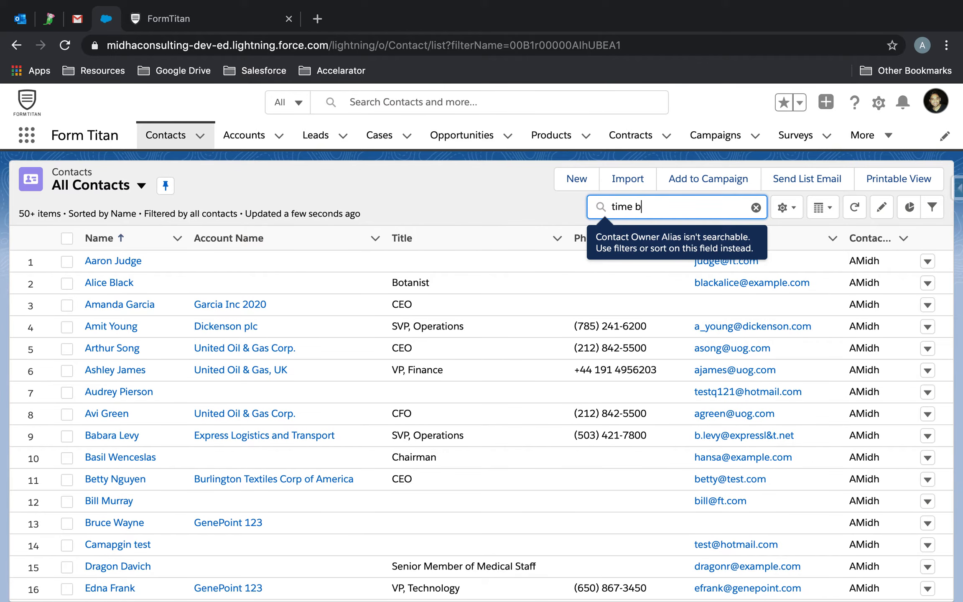
{"action": "key", "text": "Return"}
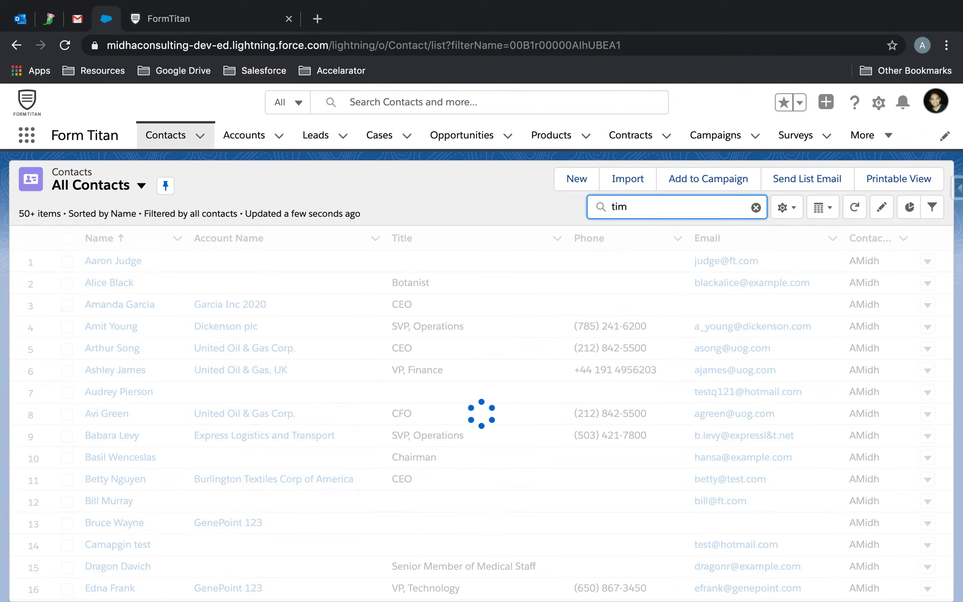
{"action": "left_click", "coordinate": [102, 281]}
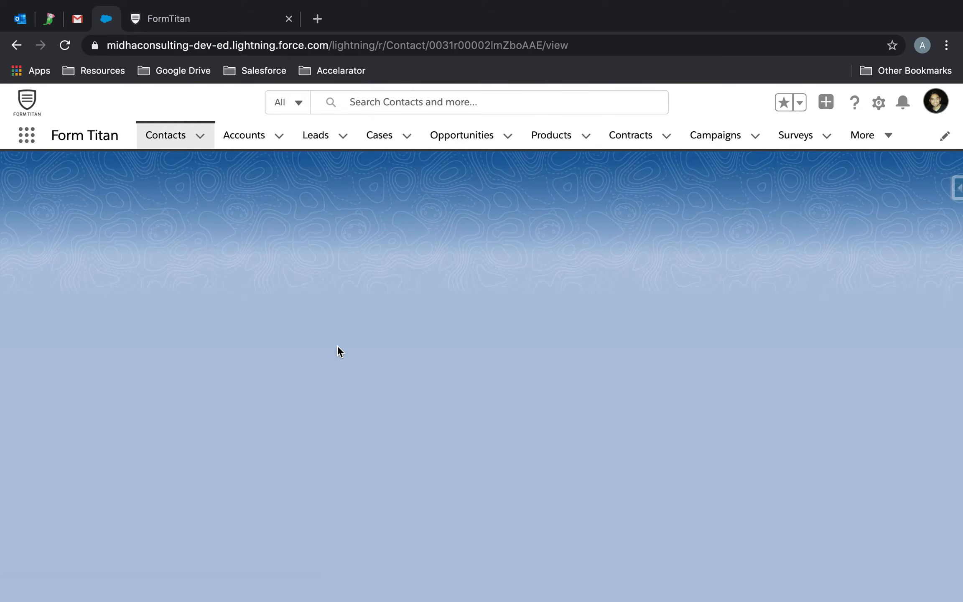
- Set Donated Amount to 10, fill in the mobile number, save, and open the FT Contact Page
{"action": "scroll", "coordinate": [337, 344], "scroll_direction": "down", "scroll_amount": 4}
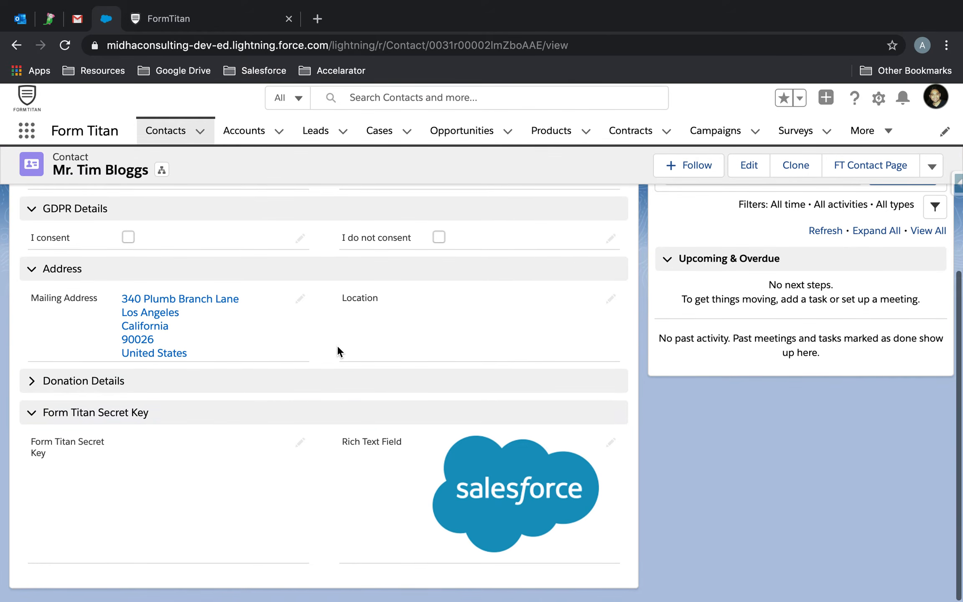
{"action": "left_click", "coordinate": [86, 387]}
{"action": "scroll", "coordinate": [244, 491], "scroll_direction": "down", "scroll_amount": 1}
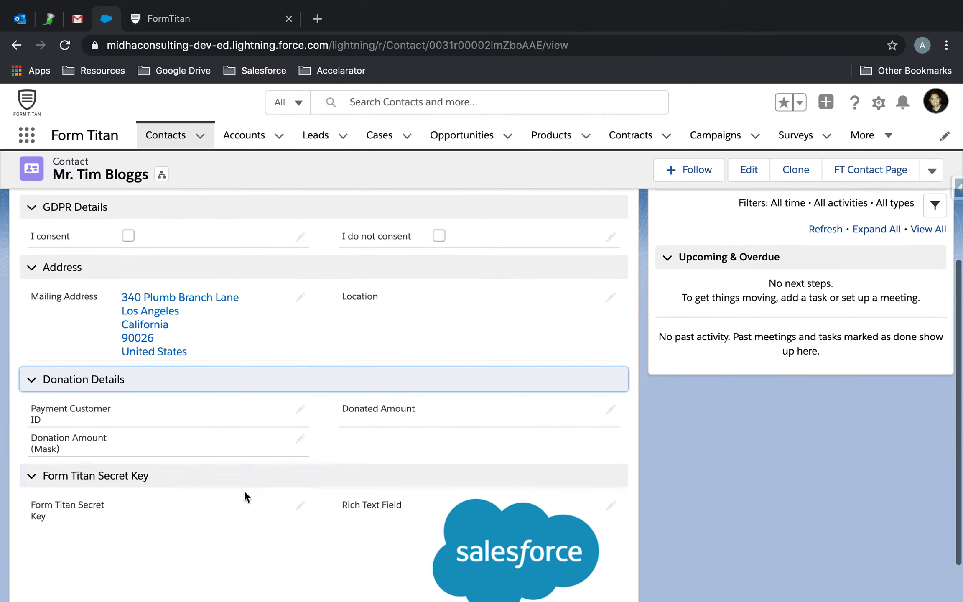
{"action": "double_click", "coordinate": [186, 450]}
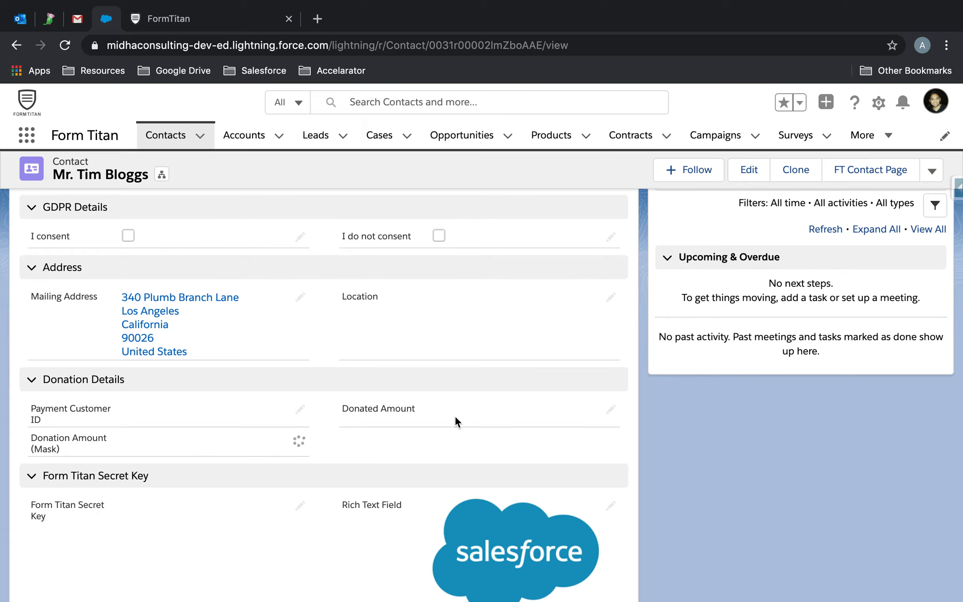
{"action": "left_click", "coordinate": [451, 393]}
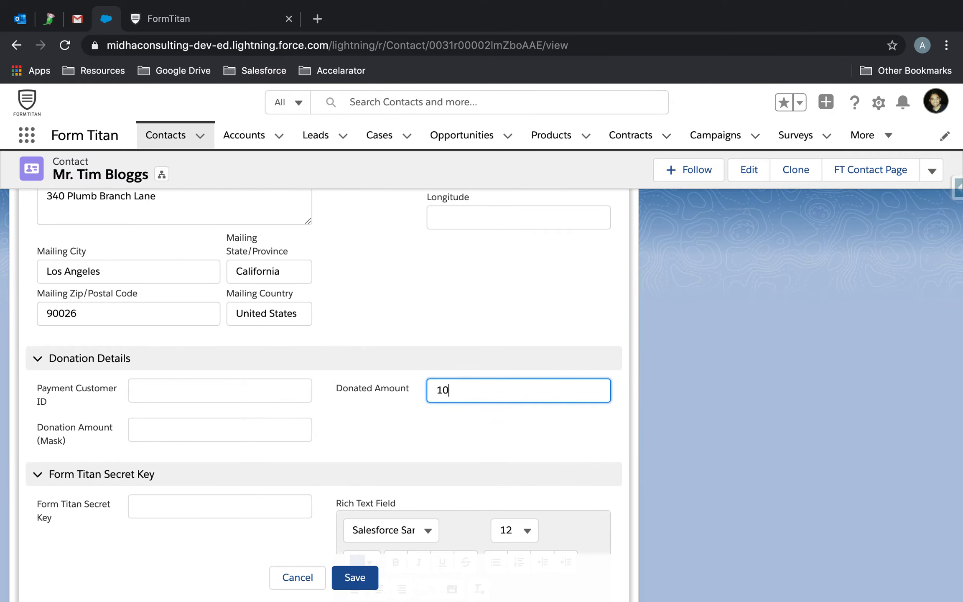
{"action": "scroll", "coordinate": [526, 309], "scroll_direction": "up", "scroll_amount": 10}
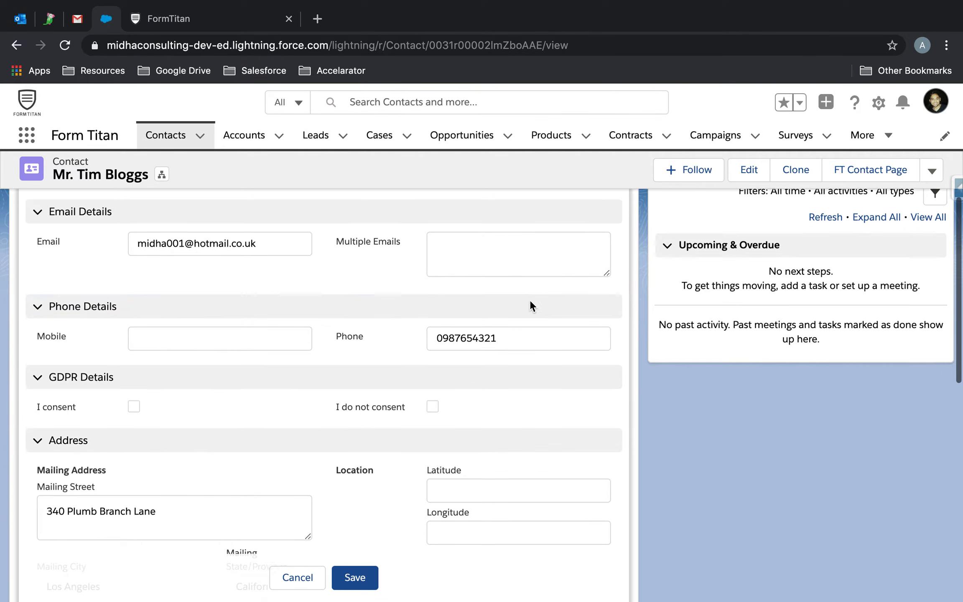
{"action": "left_click", "coordinate": [260, 419]}
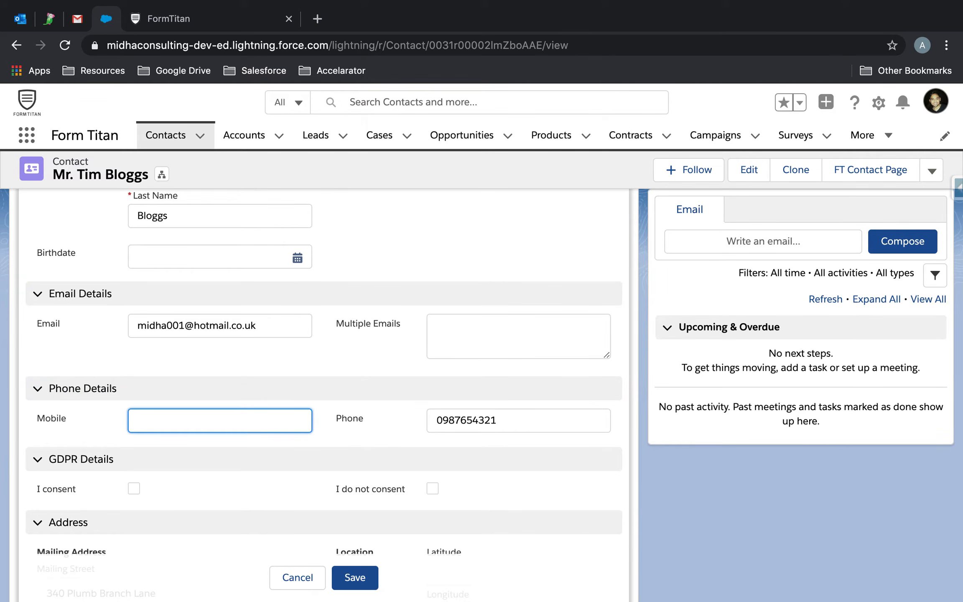
{"action": "left_click", "coordinate": [364, 579]}
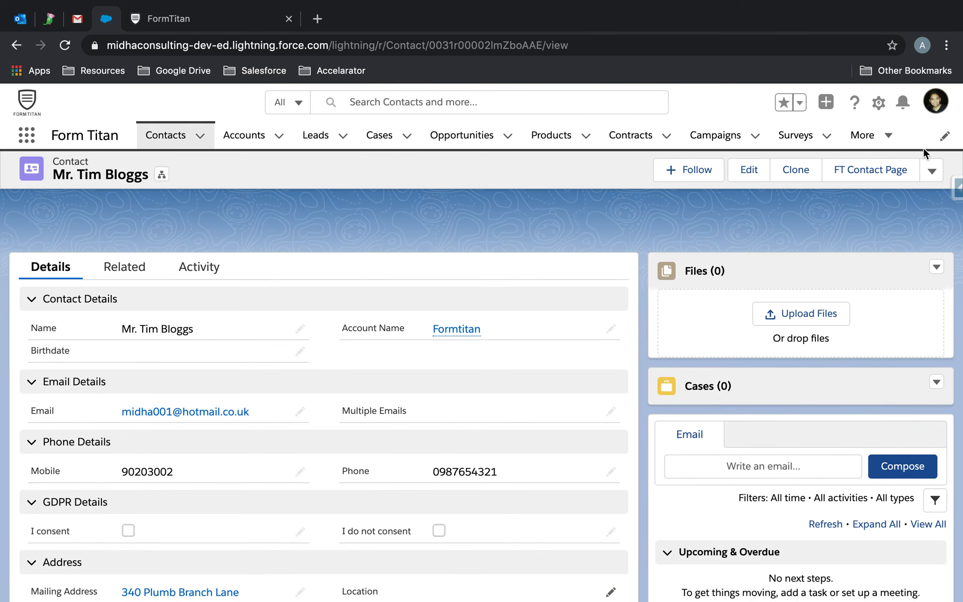
{"action": "left_click", "coordinate": [878, 177]}
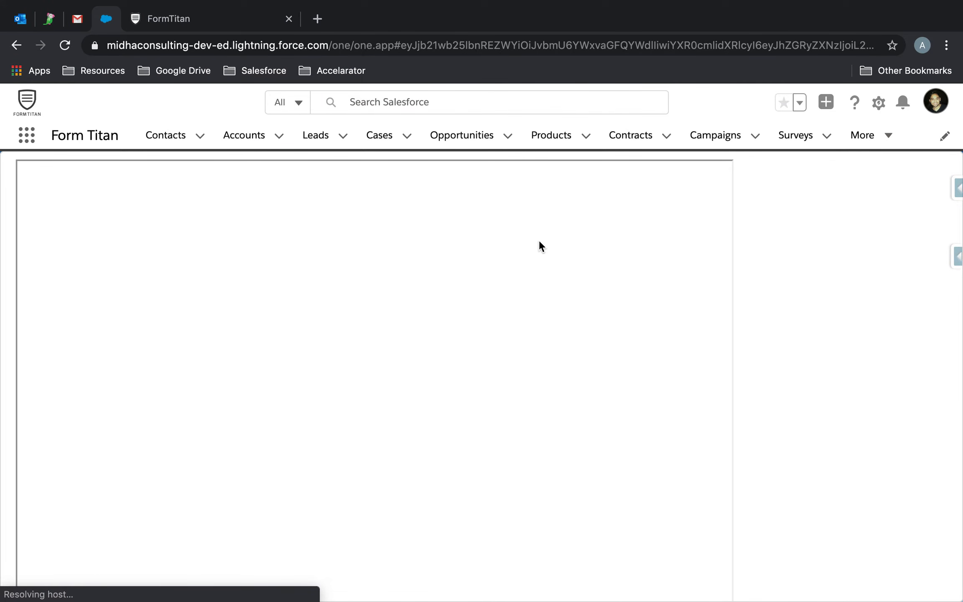
- Send Titan Sign (Dontaed Amount).pdf to the contact with the Sign action, then go to Outlook
{"action": "left_click_drag", "start_coordinate": [209, 335], "coordinate": [251, 333]}
{"action": "left_click", "coordinate": [406, 332]}
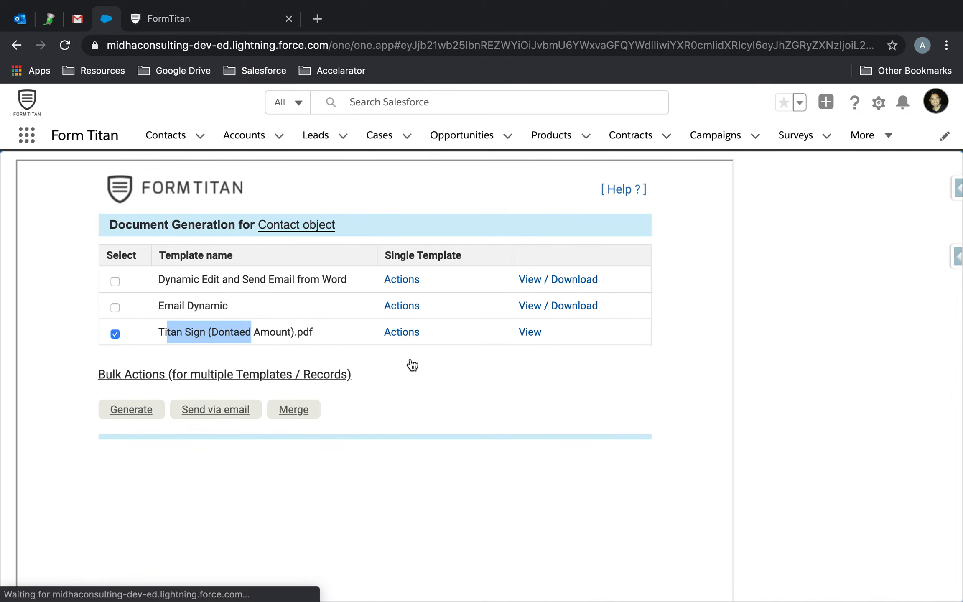
{"action": "left_click", "coordinate": [402, 369]}
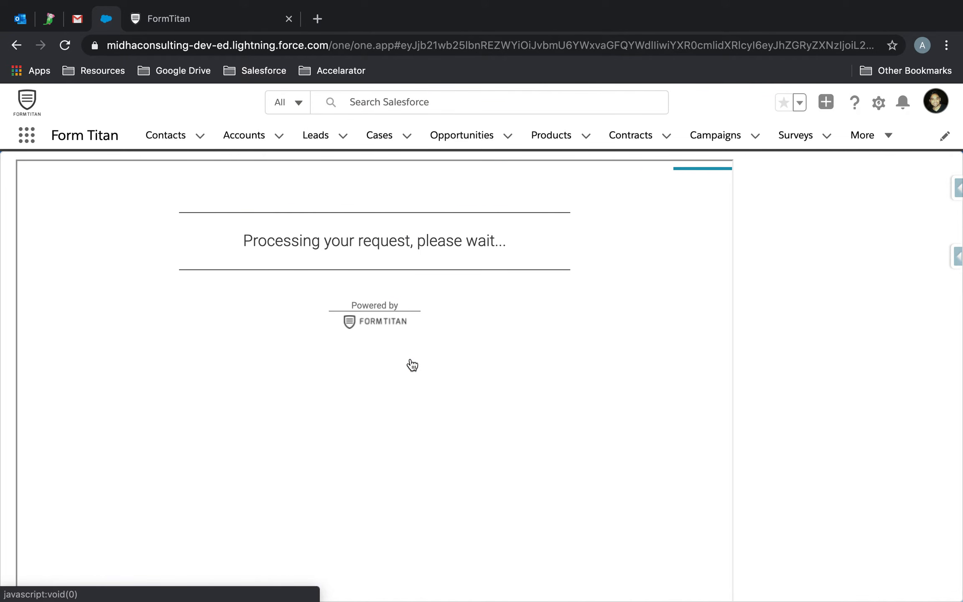
{"action": "left_click", "coordinate": [20, 28]}
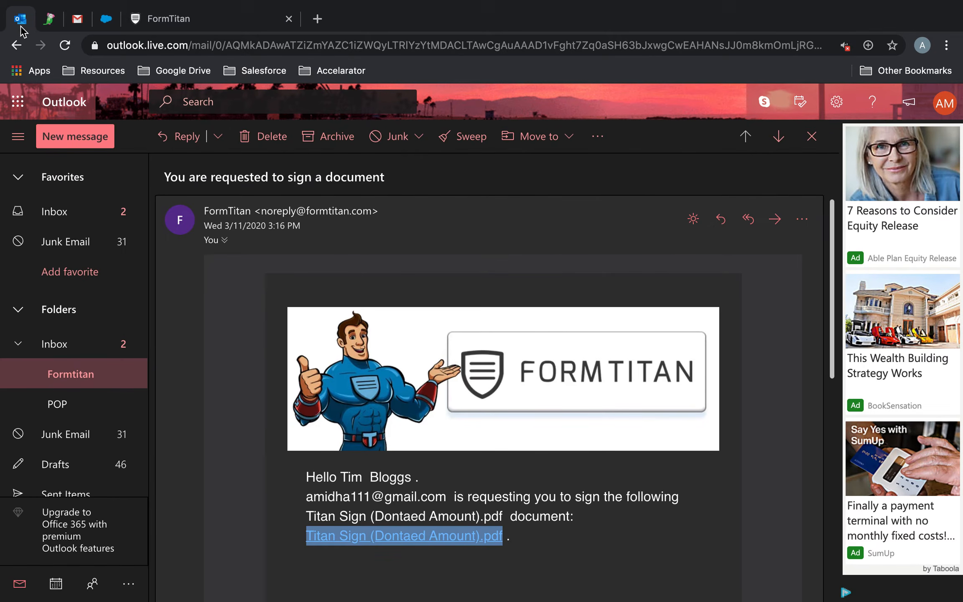
- Open the Formtitan mail folder, confirm the signing request was submitted, and refresh the messages
{"action": "left_click", "coordinate": [89, 381]}
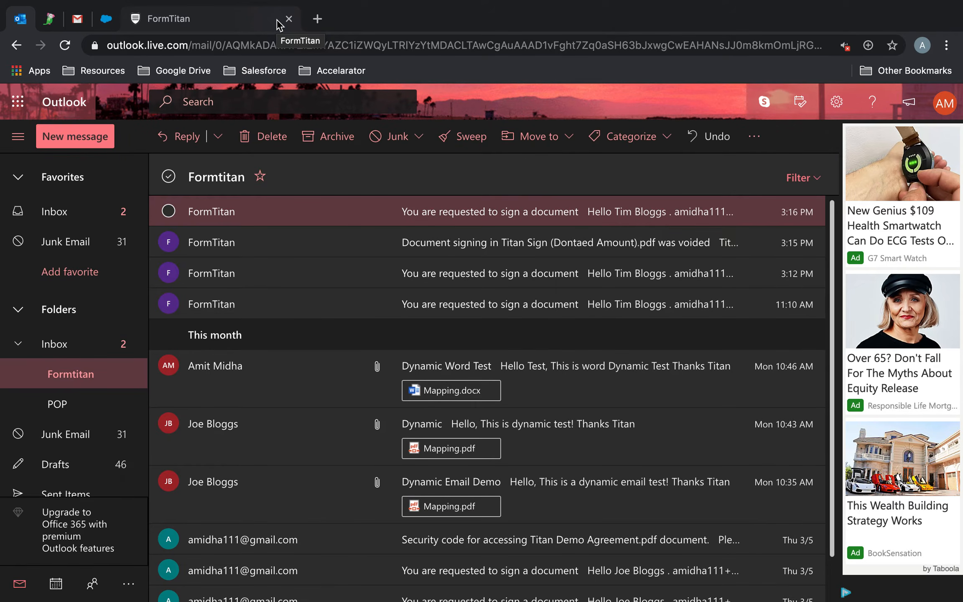
{"action": "left_click", "coordinate": [267, 22]}
{"action": "left_click", "coordinate": [106, 18]}
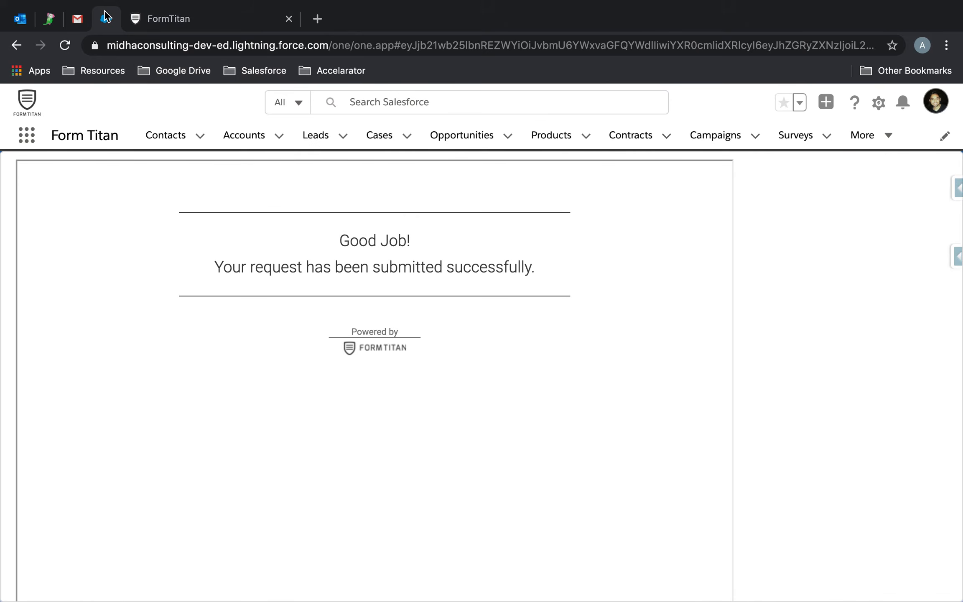
{"action": "left_click", "coordinate": [20, 19]}
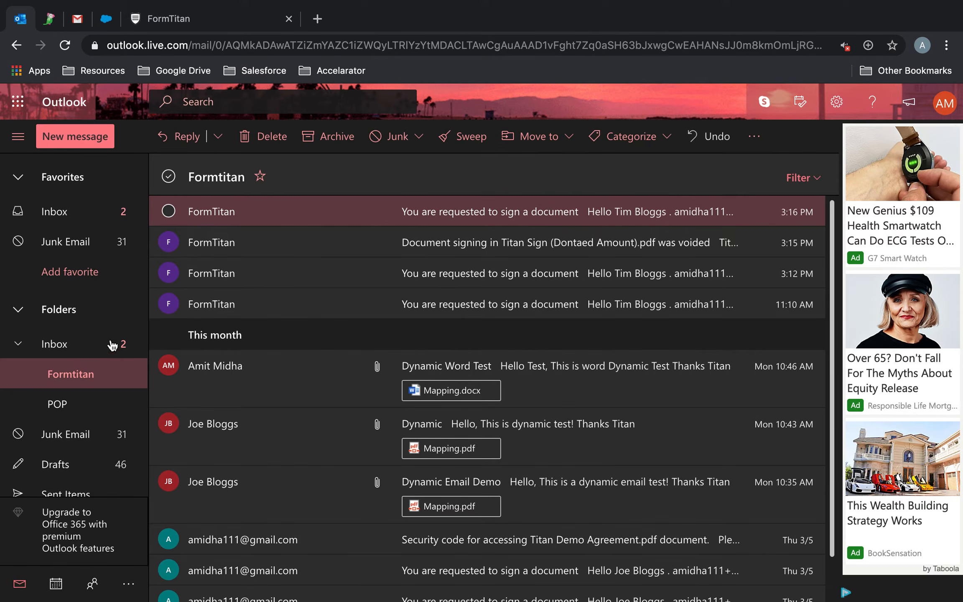
{"action": "left_click", "coordinate": [63, 376]}
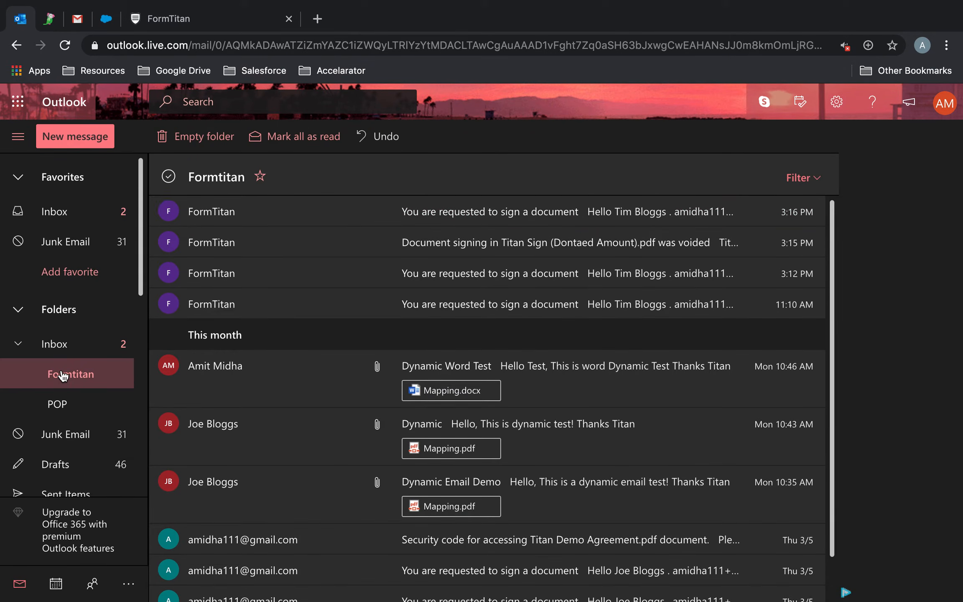
- Open the newest signing-request email and highlight where the sender's account name is missing
{"action": "left_click", "coordinate": [558, 214]}
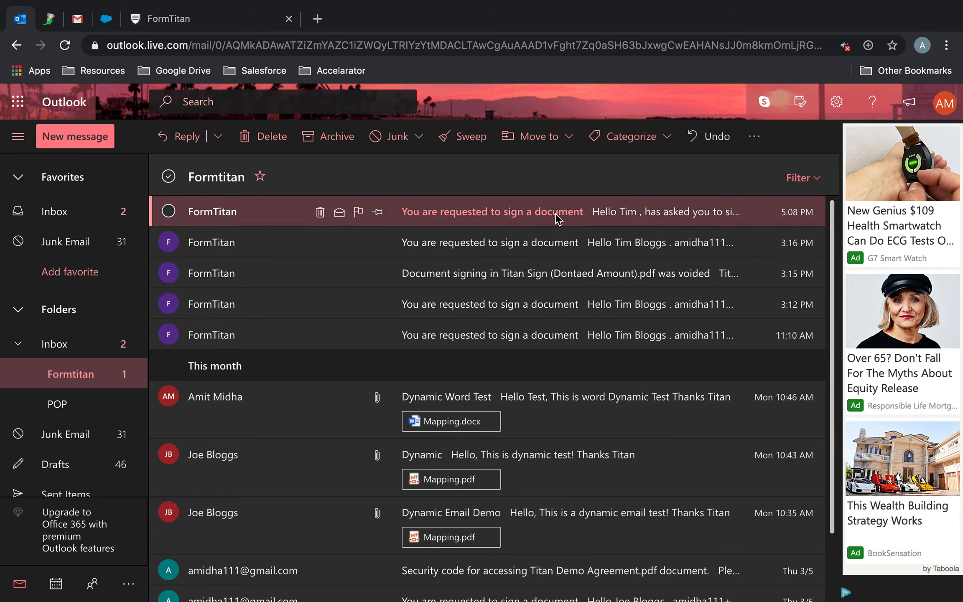
{"action": "scroll", "coordinate": [557, 219], "scroll_direction": "down", "scroll_amount": 5}
{"action": "scroll", "coordinate": [557, 219], "scroll_direction": "down", "scroll_amount": 1}
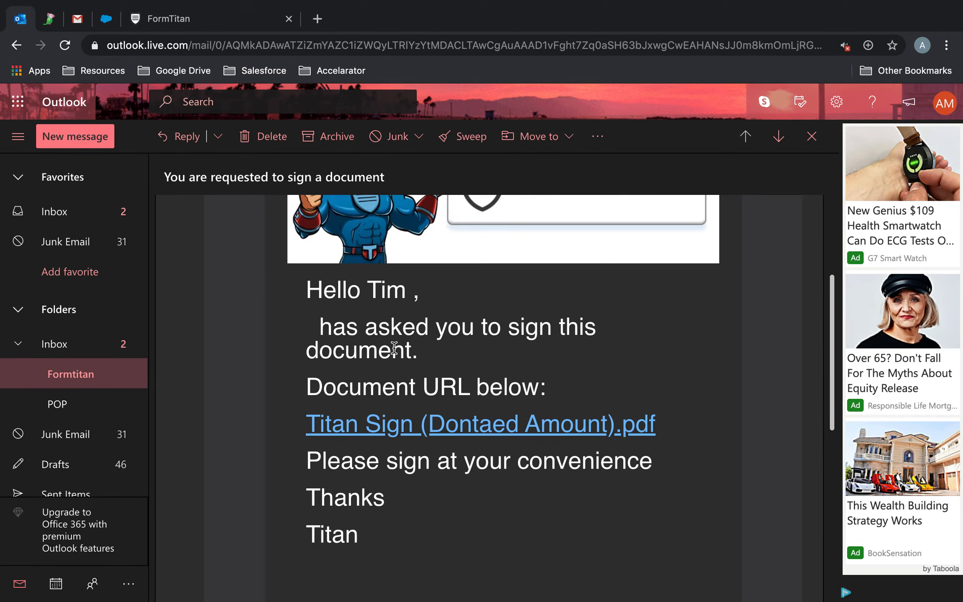
{"action": "left_click_drag", "start_coordinate": [321, 323], "coordinate": [271, 327]}
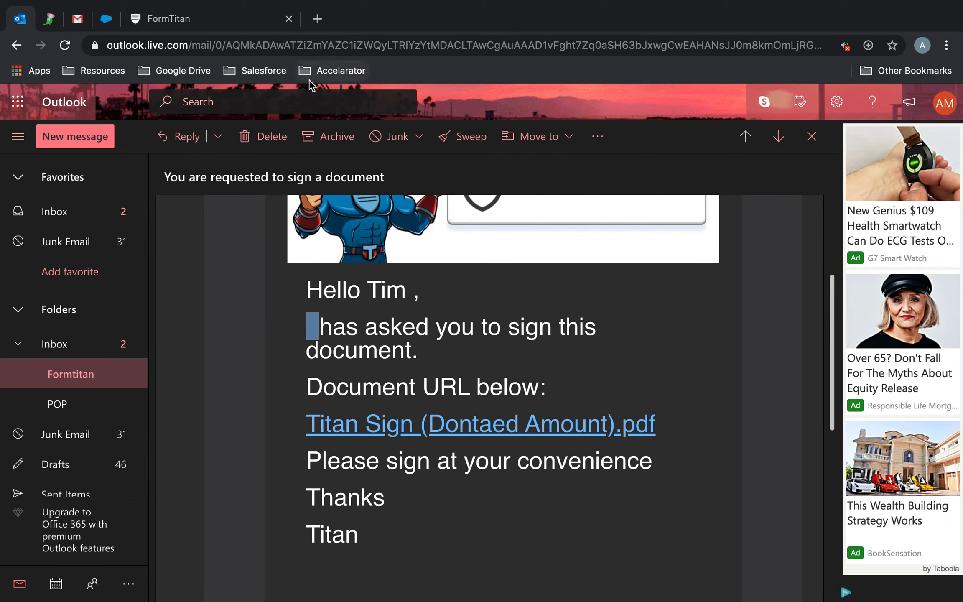
{"action": "left_click", "coordinate": [208, 18]}
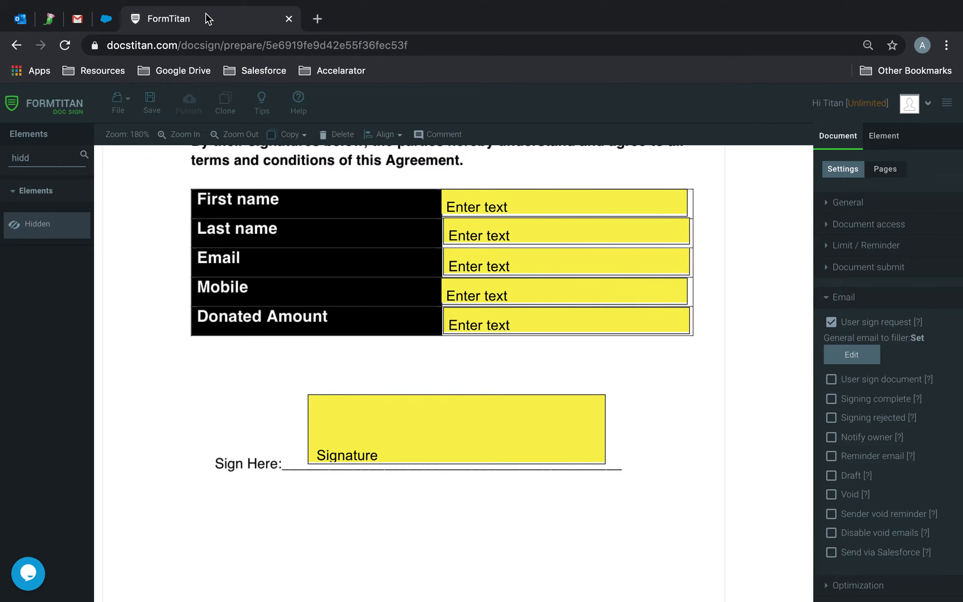
- Reopen the 'tim' contact to confirm Account Name is Formtitan, then collapse FormTitan's email settings
{"action": "left_click", "coordinate": [106, 18]}
{"action": "left_click", "coordinate": [166, 133]}
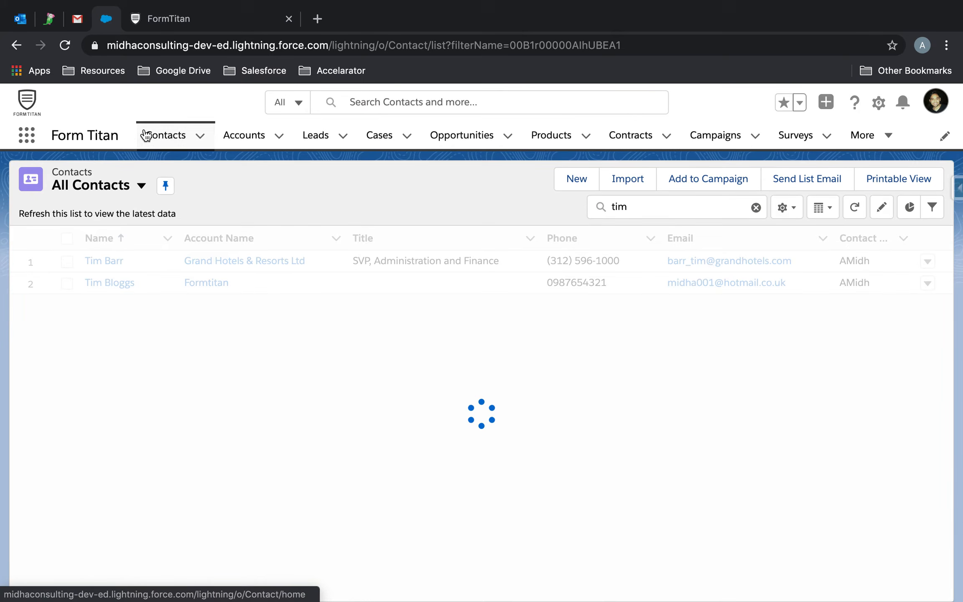
{"action": "left_click", "coordinate": [126, 283]}
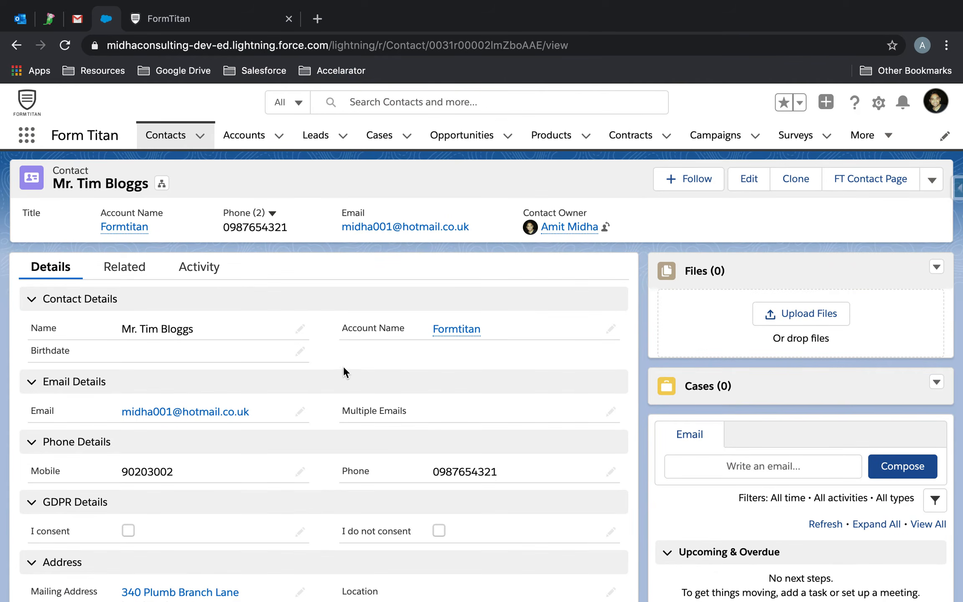
{"action": "mouse_move", "coordinate": [462, 332]}
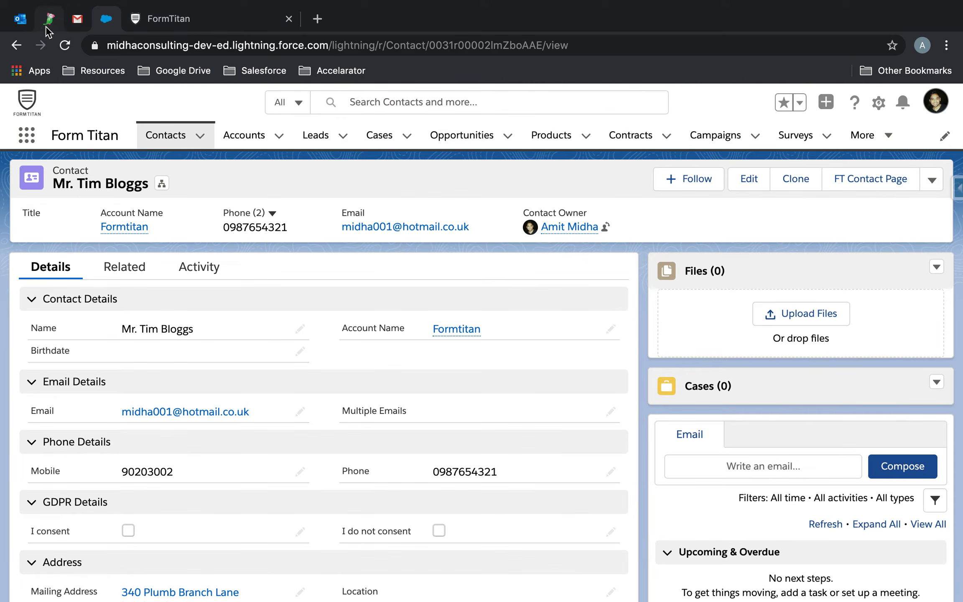
{"action": "left_click", "coordinate": [245, 20]}
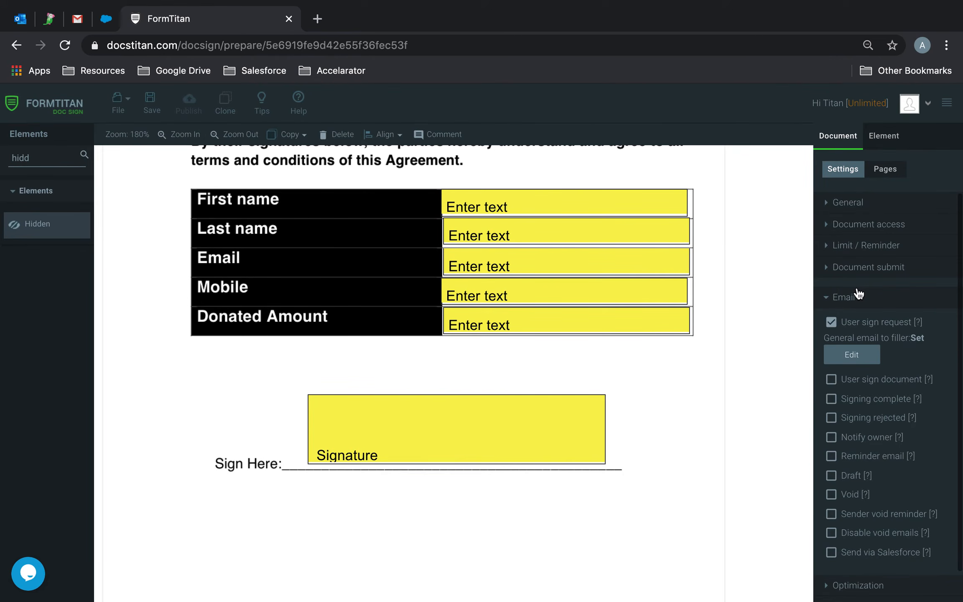
{"action": "left_click", "coordinate": [858, 307]}
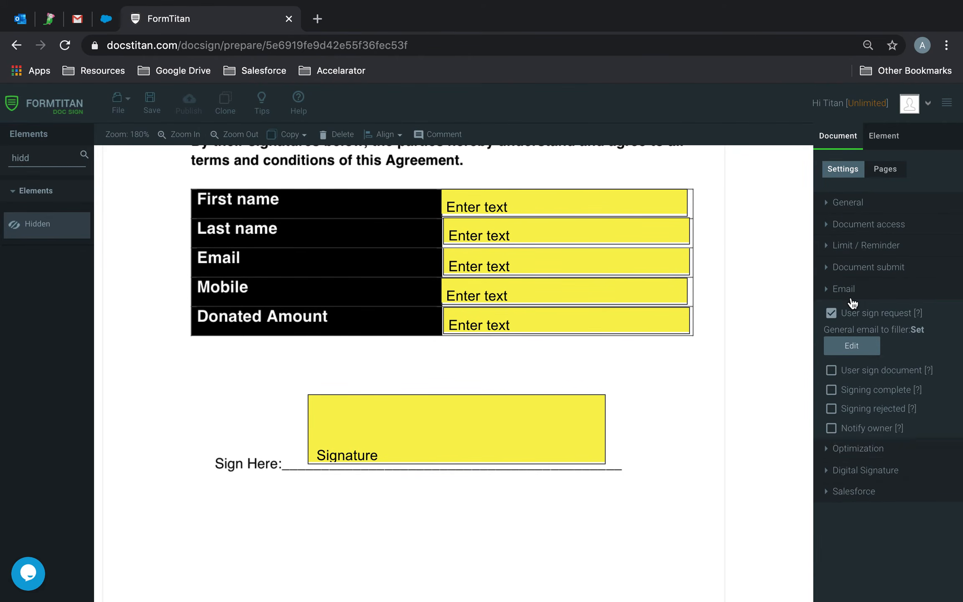
- Open the full Salesforce field mapping for the #1 Contact signer
{"action": "left_click", "coordinate": [882, 227]}
{"action": "left_click", "coordinate": [903, 493]}
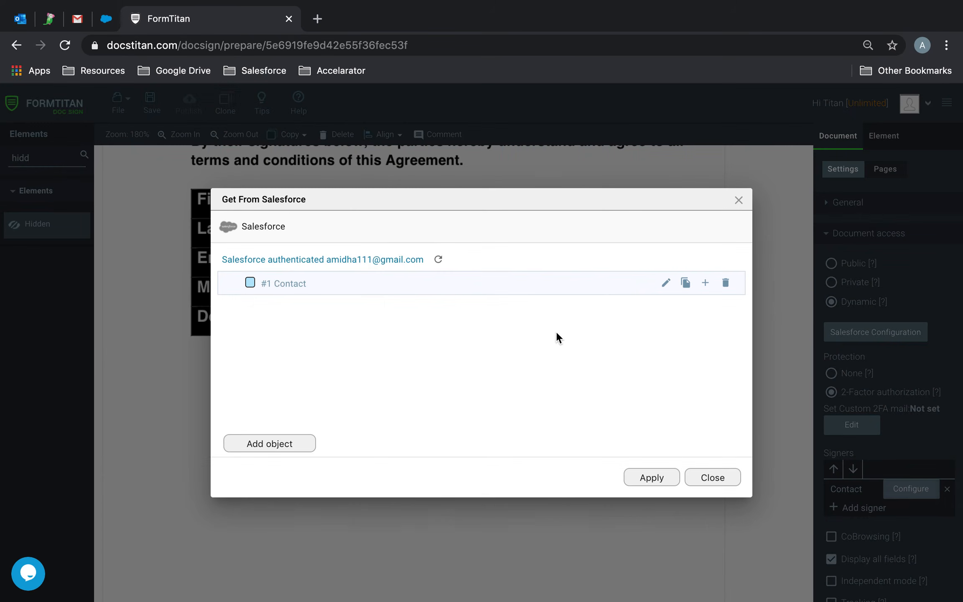
{"action": "left_click", "coordinate": [666, 283]}
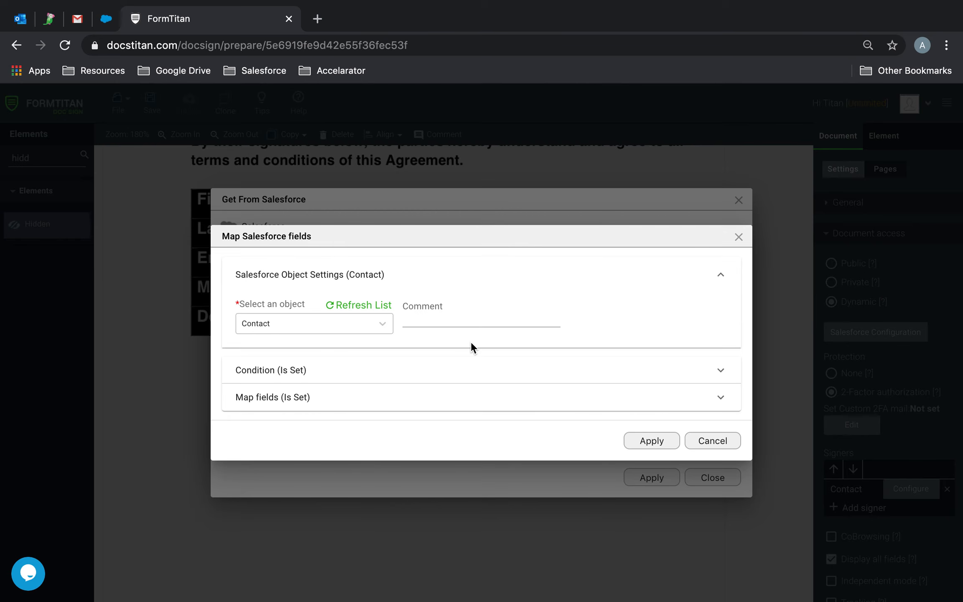
{"action": "left_click", "coordinate": [288, 399]}
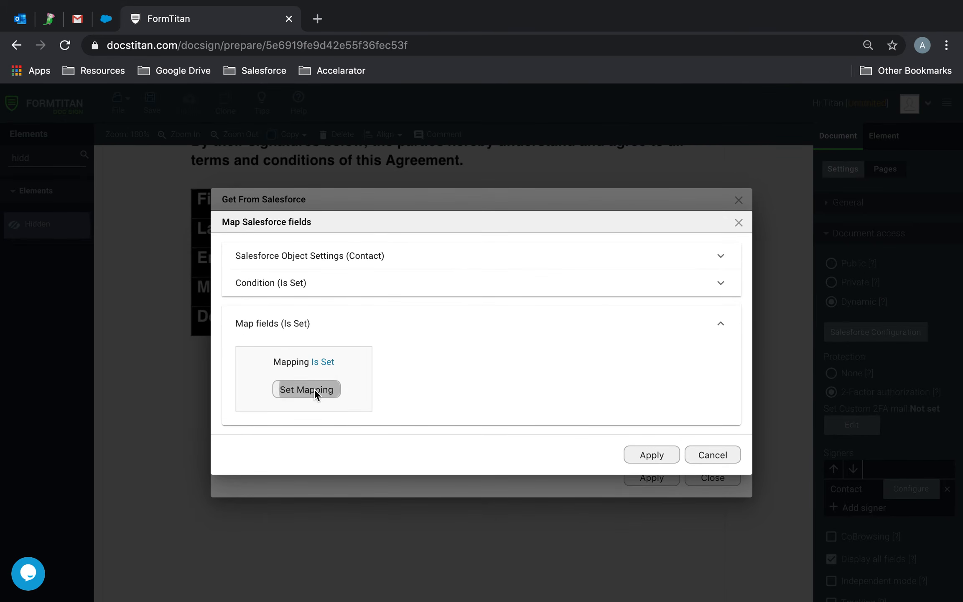
{"action": "left_click", "coordinate": [315, 389]}
- Map Account Name to Account ID referencing the account's Account Name, apply, and save the template
{"action": "left_click", "coordinate": [419, 500]}
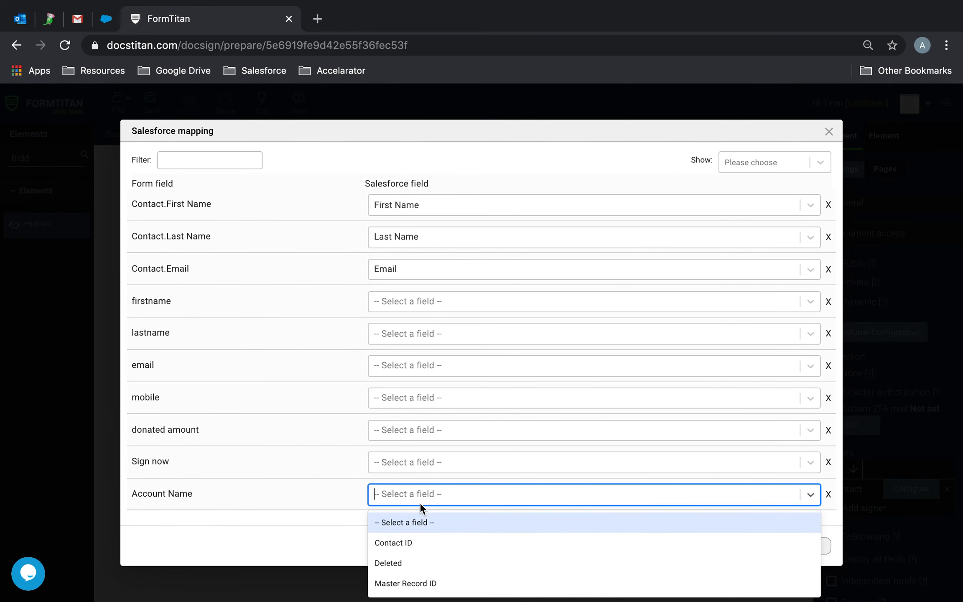
{"action": "type", "text": "acc"}
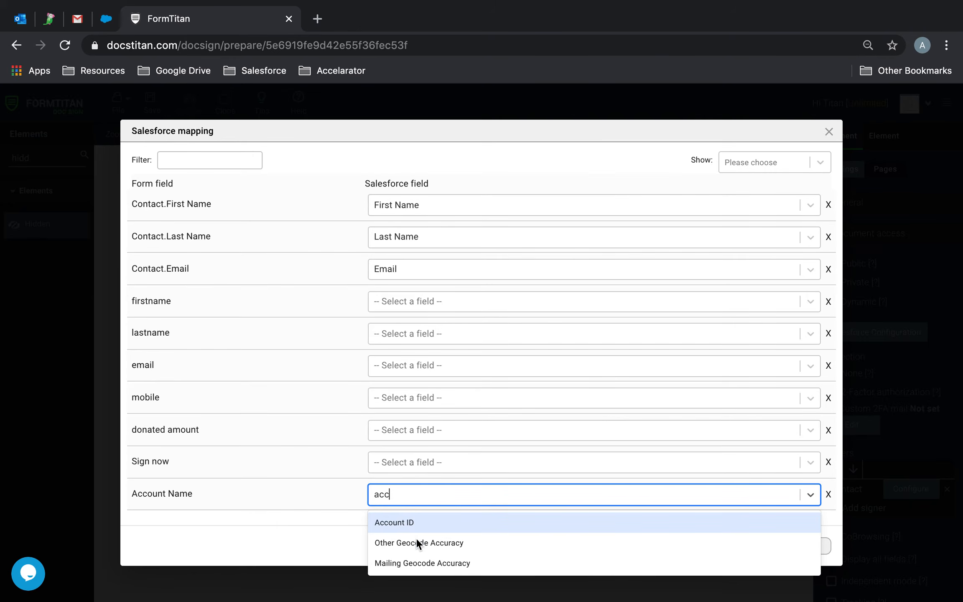
{"action": "left_click", "coordinate": [412, 527]}
{"action": "left_click", "coordinate": [748, 493]}
{"action": "left_click", "coordinate": [558, 327]}
{"action": "left_click", "coordinate": [543, 422]}
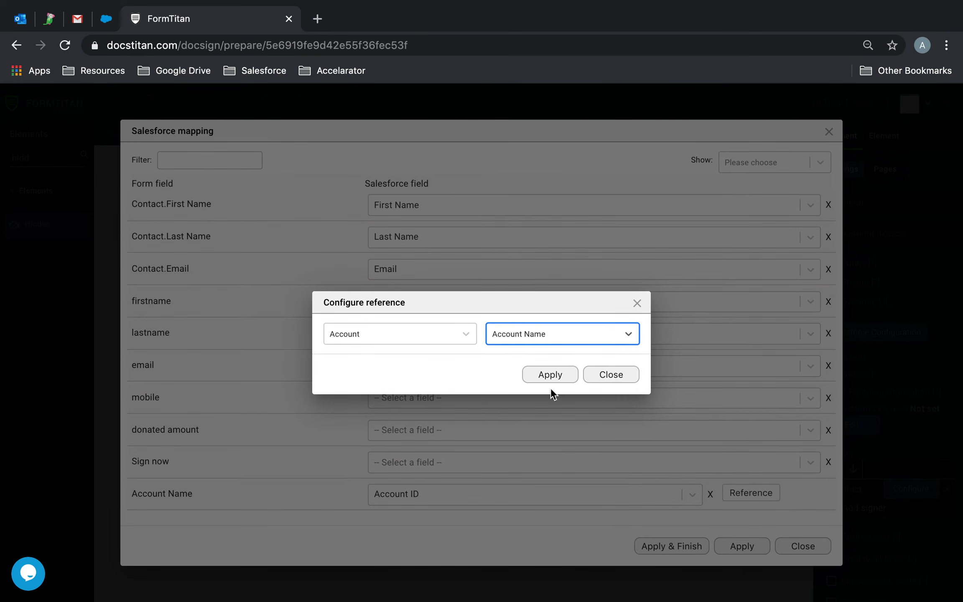
{"action": "left_click", "coordinate": [541, 375]}
{"action": "left_click", "coordinate": [694, 552]}
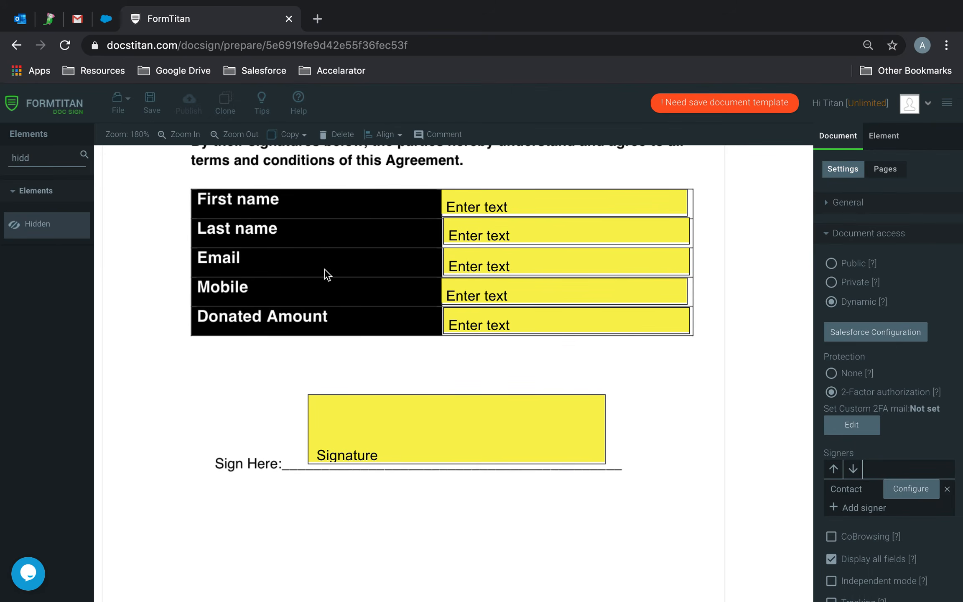
{"action": "left_click", "coordinate": [150, 110]}
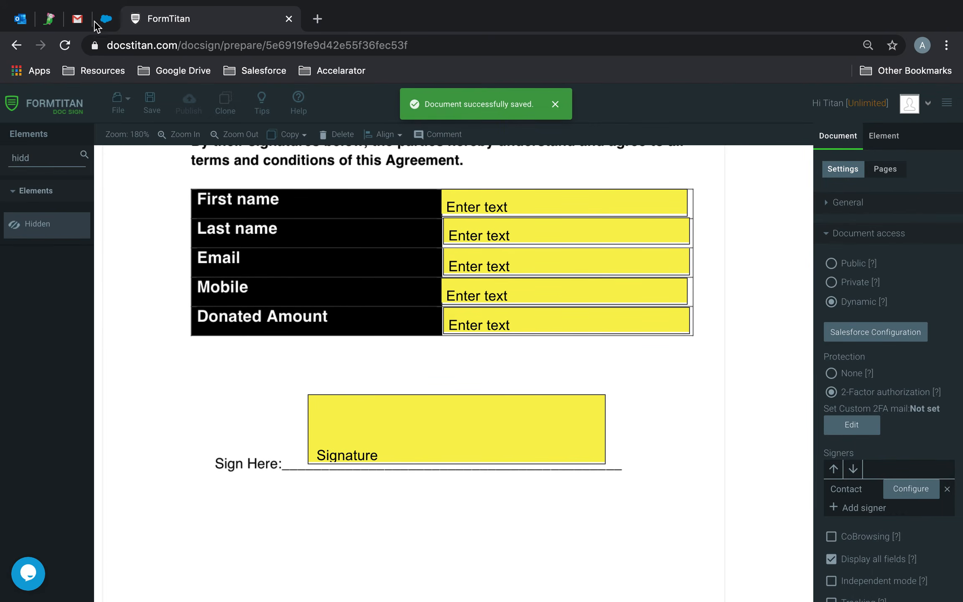
{"action": "left_click", "coordinate": [106, 18]}
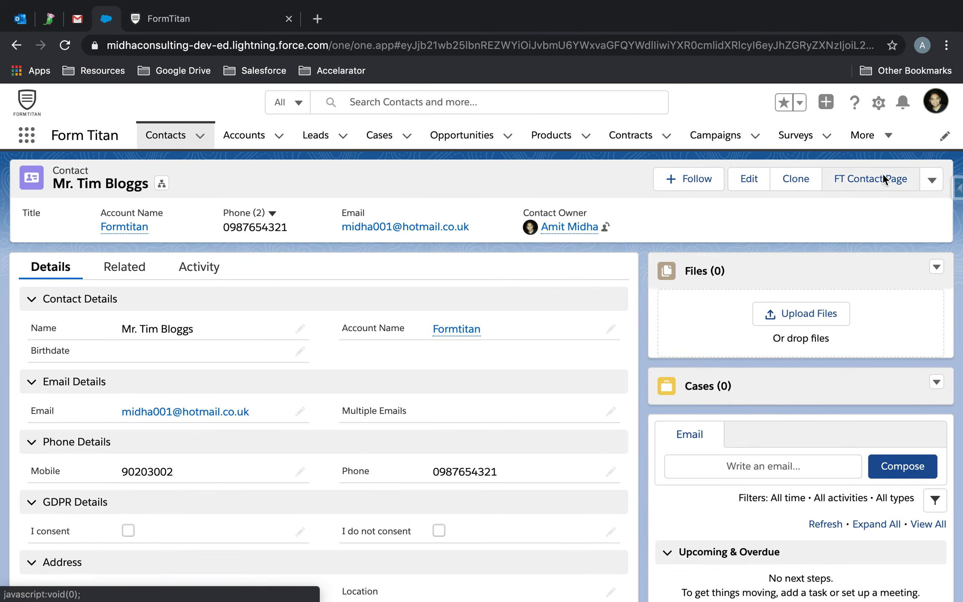
- Void the pending Titan Sign (Dontaed Amount).pdf request on the FT Contact Page and send it for signing again
{"action": "left_click", "coordinate": [882, 179]}
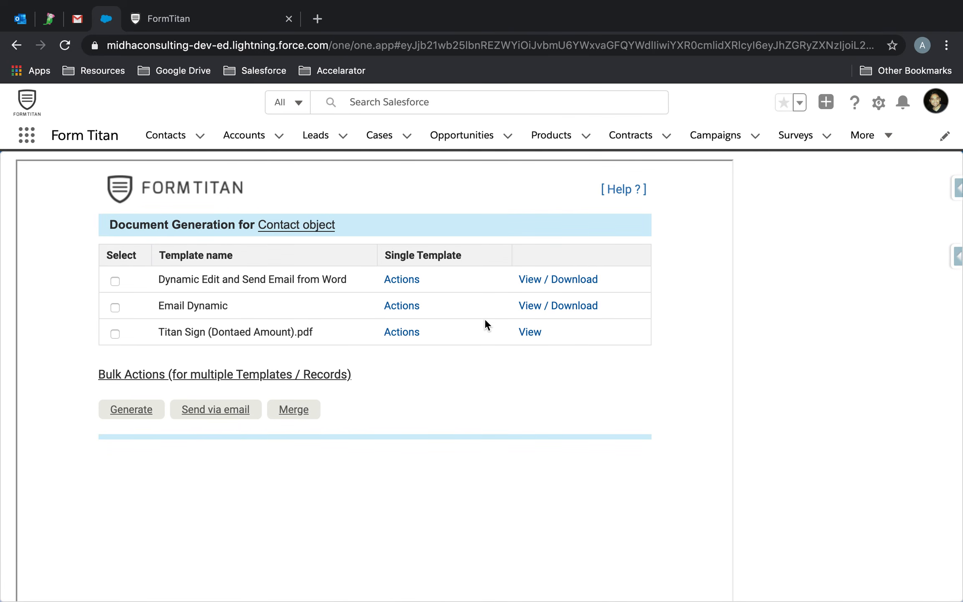
{"action": "left_click", "coordinate": [402, 334]}
{"action": "mouse_move", "coordinate": [451, 400]}
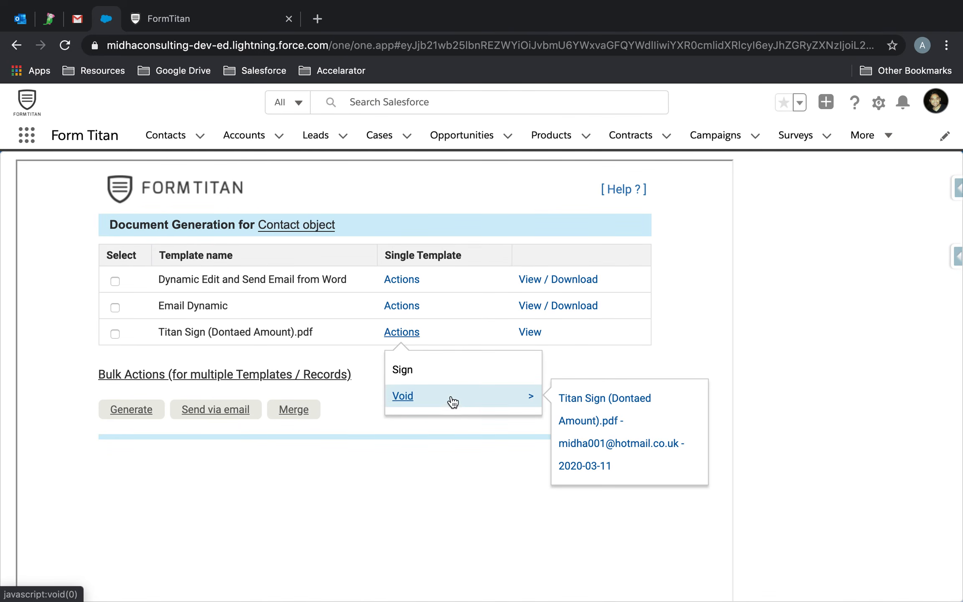
{"action": "left_click", "coordinate": [625, 410]}
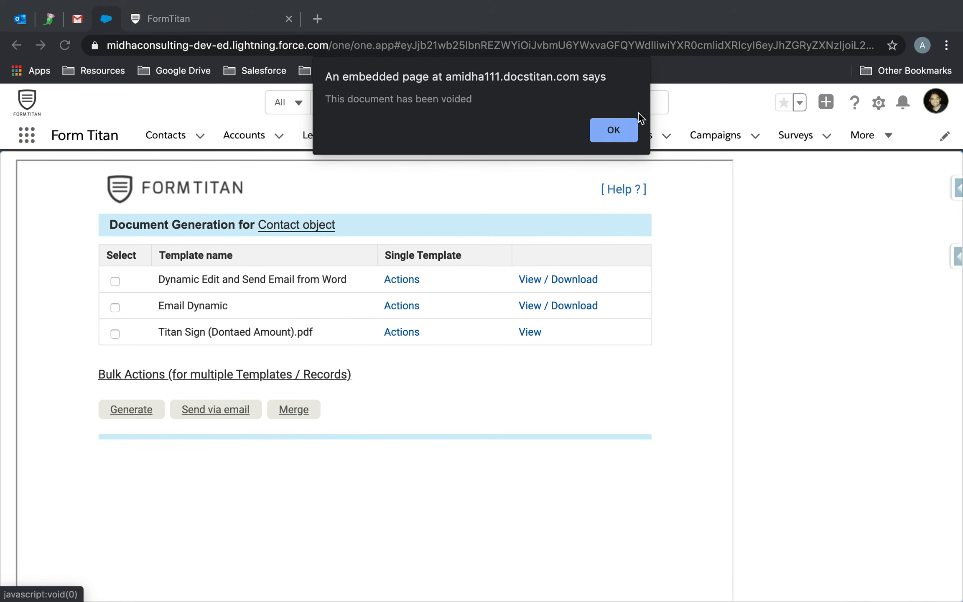
{"action": "left_click", "coordinate": [626, 125]}
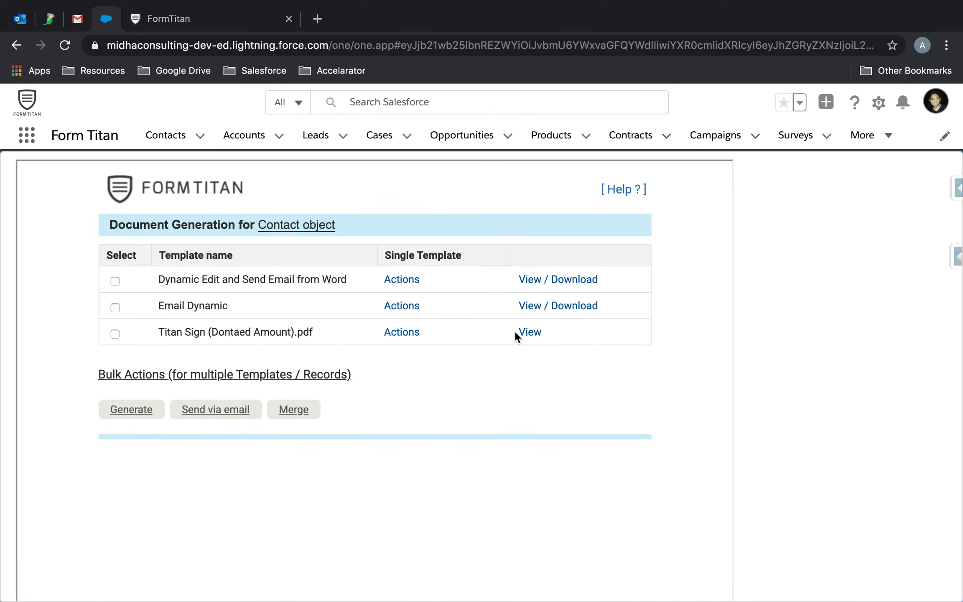
{"action": "left_click", "coordinate": [393, 335]}
{"action": "left_click", "coordinate": [399, 368]}
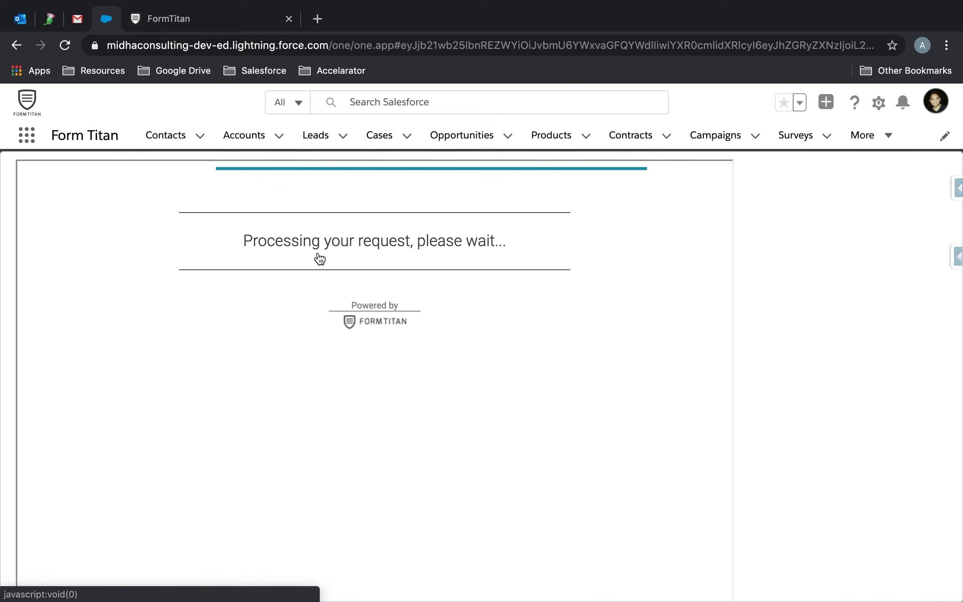
- Delete the voided notice and the previous signing-request email from the Formtitan folder
{"action": "left_click", "coordinate": [22, 20]}
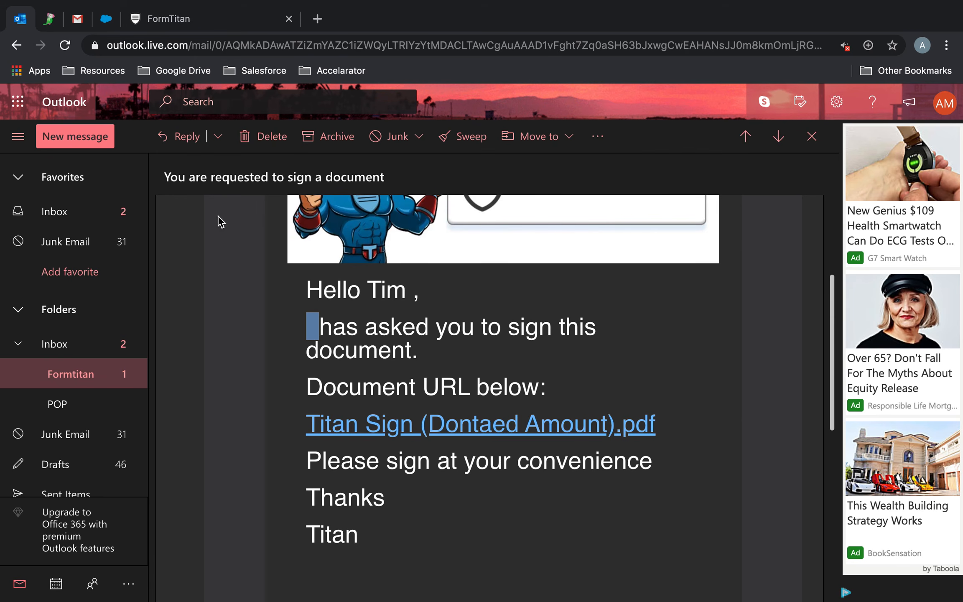
{"action": "left_click", "coordinate": [73, 378]}
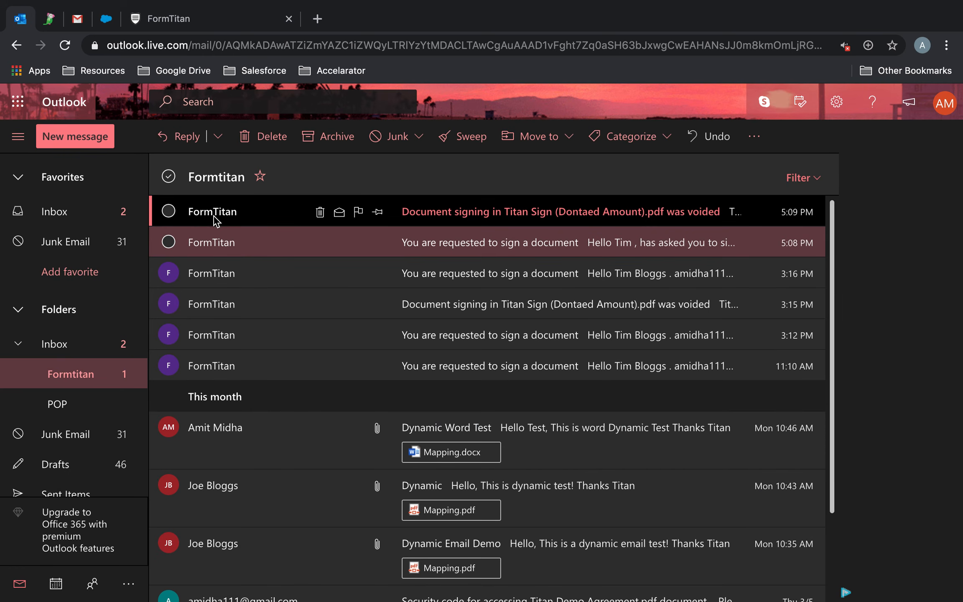
{"action": "left_click", "coordinate": [169, 211]}
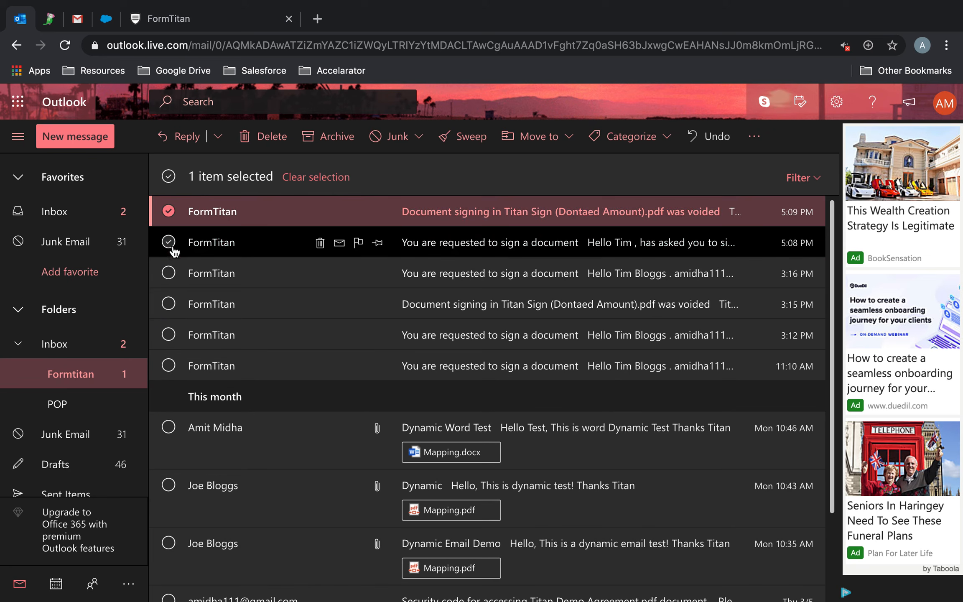
{"action": "left_click", "coordinate": [169, 242]}
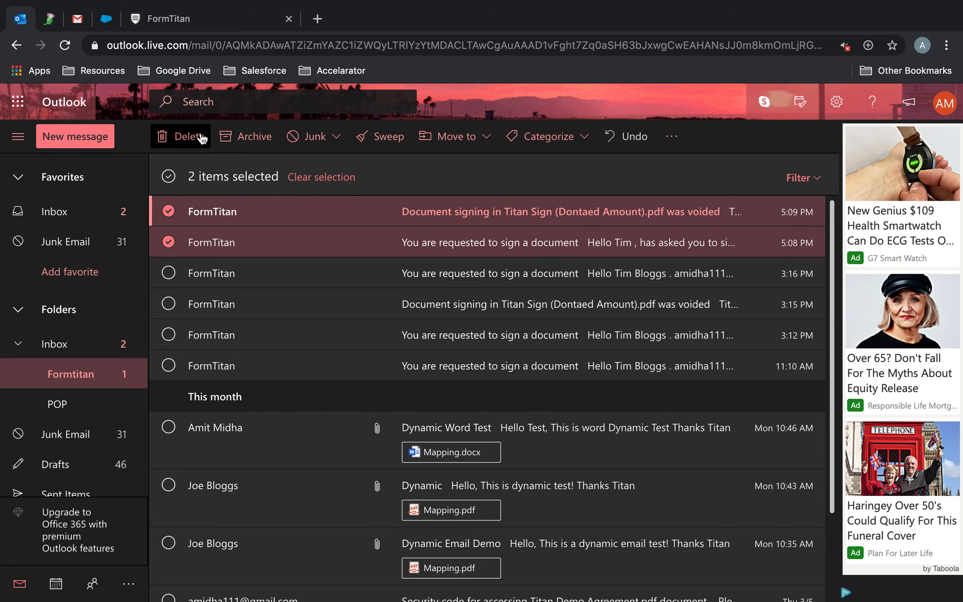
{"action": "key", "text": "Delete"}
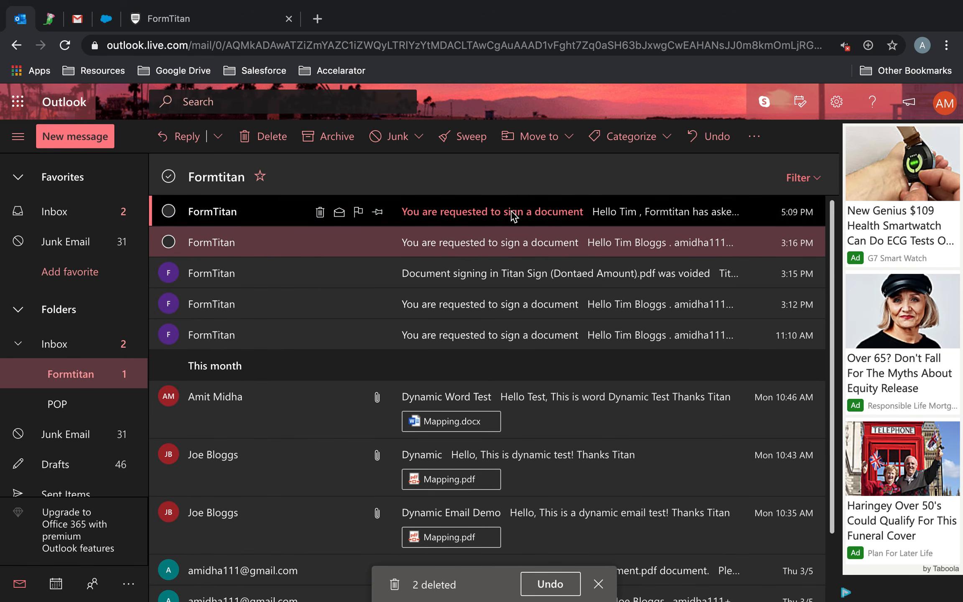
- Open the new signing-request email and confirm it names Formtitan as the sender
{"action": "left_click", "coordinate": [513, 216]}
{"action": "scroll", "coordinate": [485, 368], "scroll_direction": "down", "scroll_amount": 5}
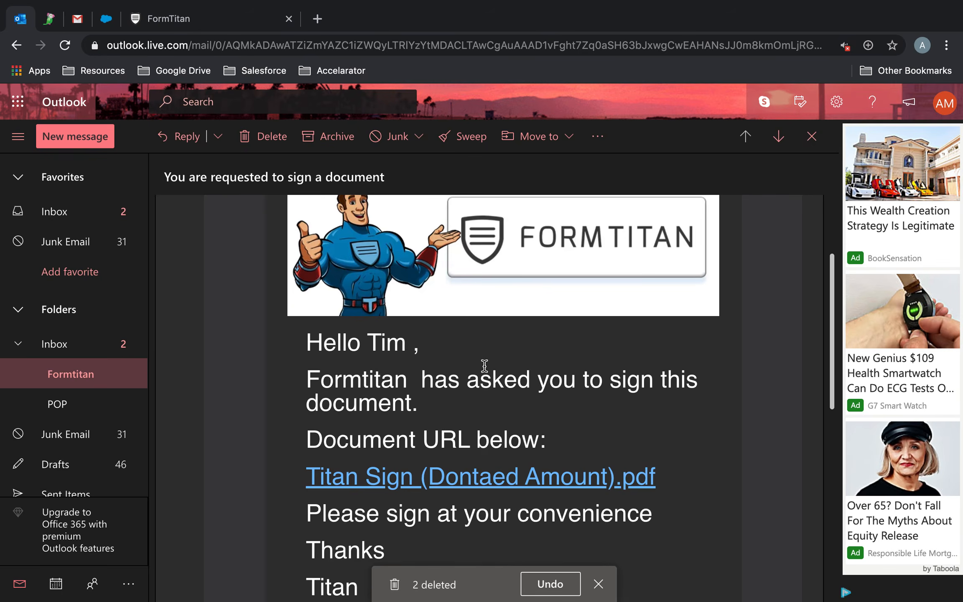
{"action": "left_click_drag", "start_coordinate": [308, 316], "coordinate": [408, 313]}
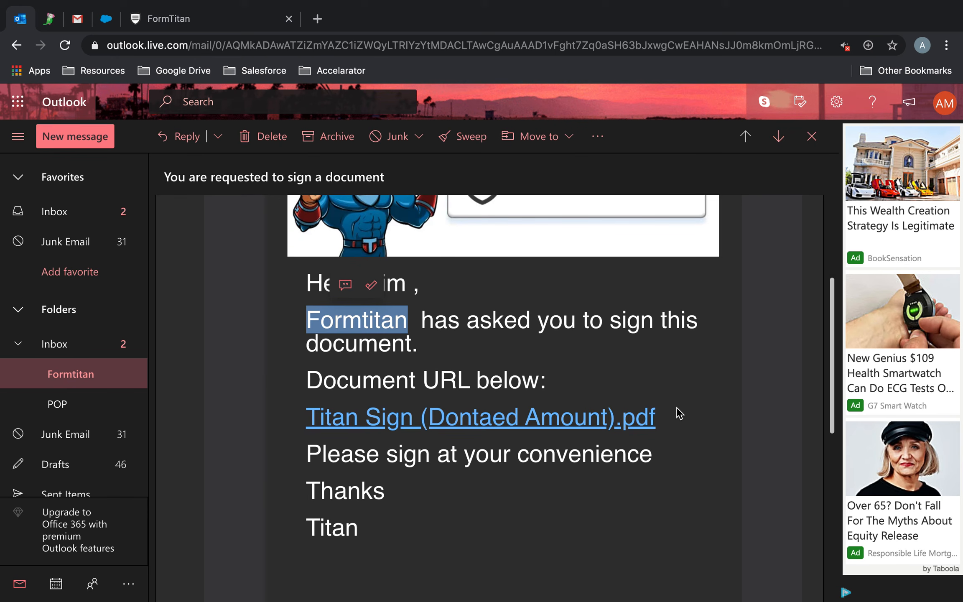
{"action": "left_click", "coordinate": [363, 310]}
{"action": "left_click", "coordinate": [180, 14]}
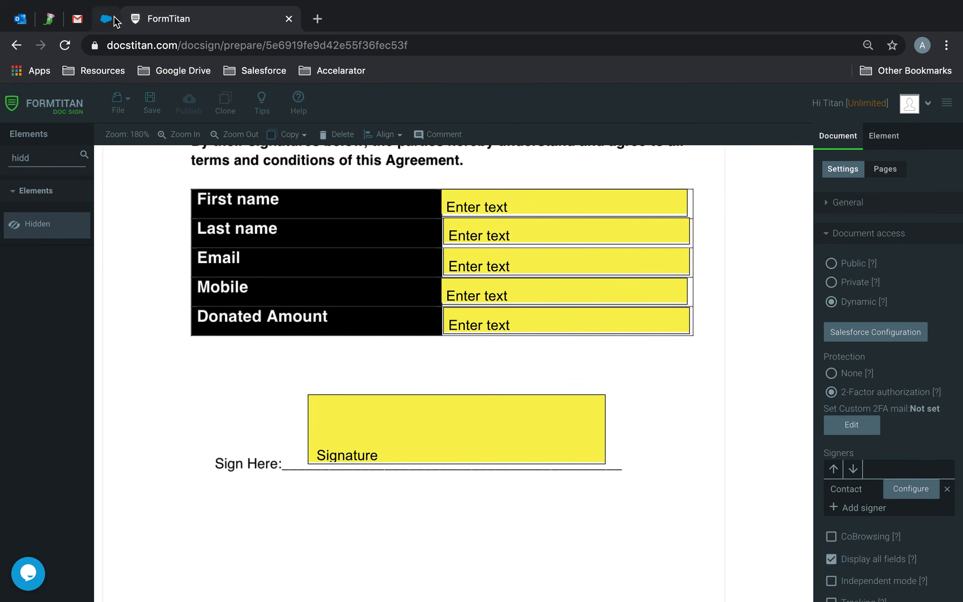
- Move the pink hidden field slightly to the right
{"action": "scroll", "coordinate": [516, 280], "scroll_direction": "up", "scroll_amount": 5}
{"action": "scroll", "coordinate": [516, 282], "scroll_direction": "up", "scroll_amount": 18}
{"action": "scroll", "coordinate": [516, 282], "scroll_direction": "down", "scroll_amount": 9}
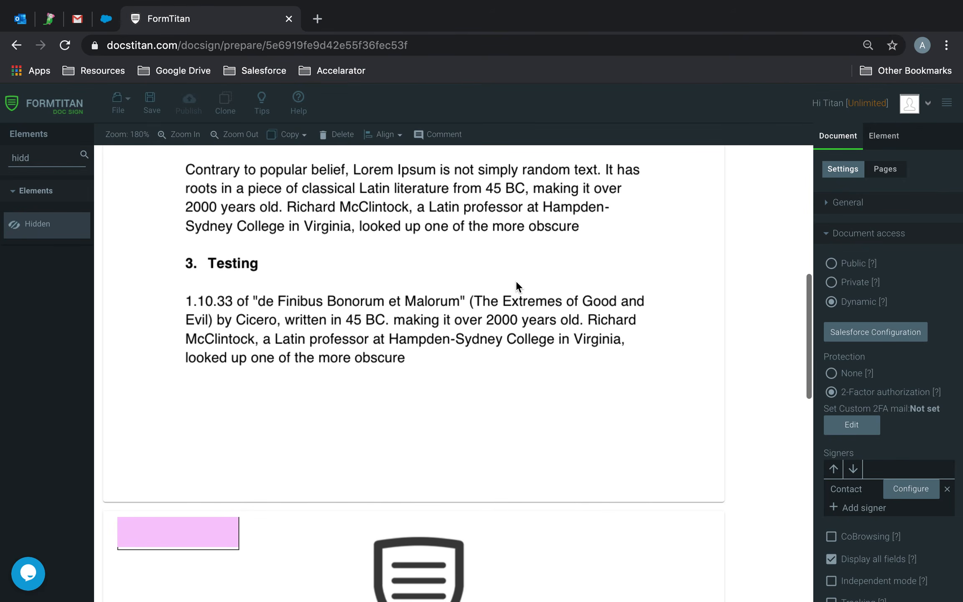
{"action": "left_click", "coordinate": [201, 523]}
{"action": "left_click_drag", "start_coordinate": [201, 523], "coordinate": [250, 528]}
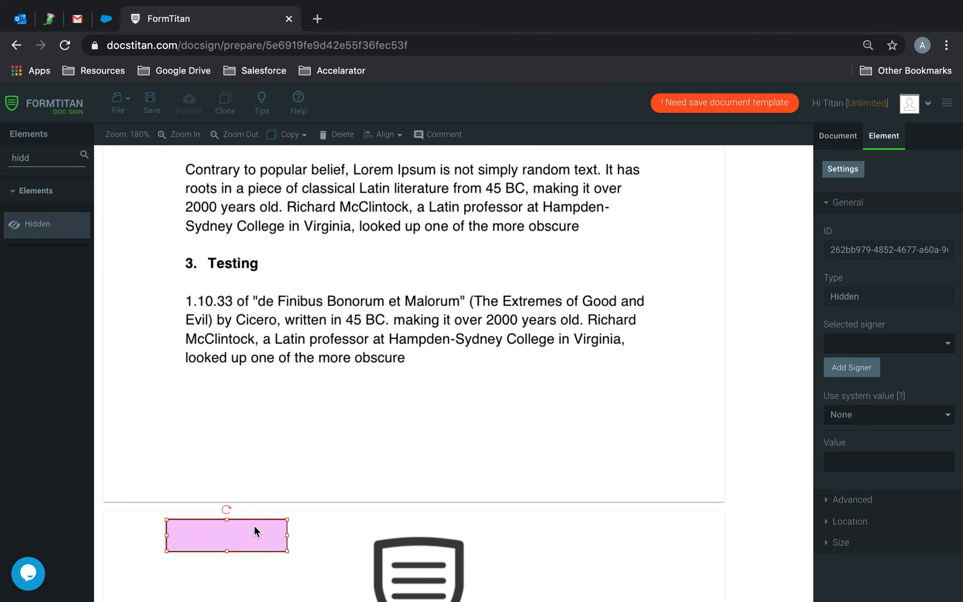
- Reapply the document's Salesforce configuration without changes
{"action": "left_click", "coordinate": [845, 142]}
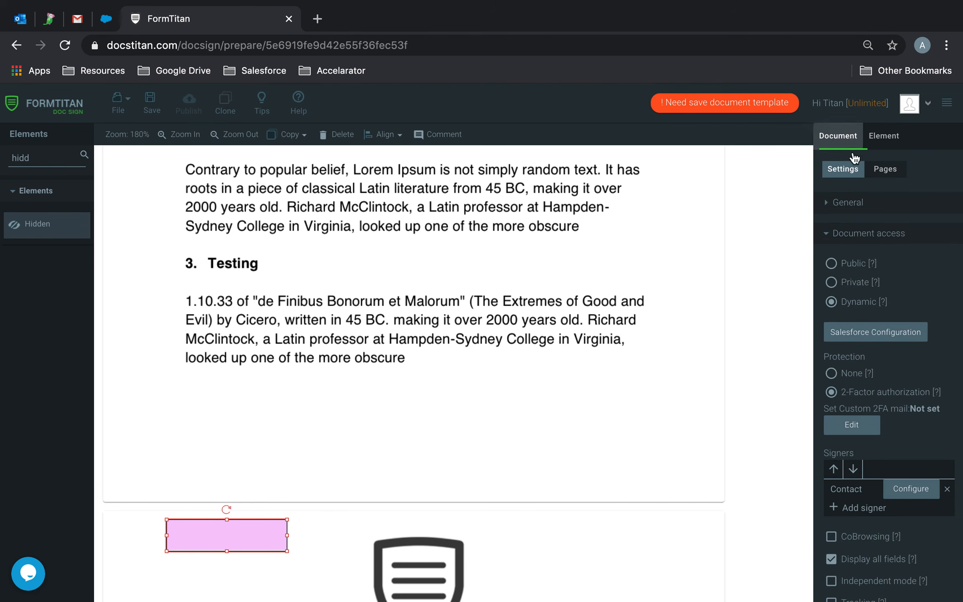
{"action": "left_click", "coordinate": [890, 330]}
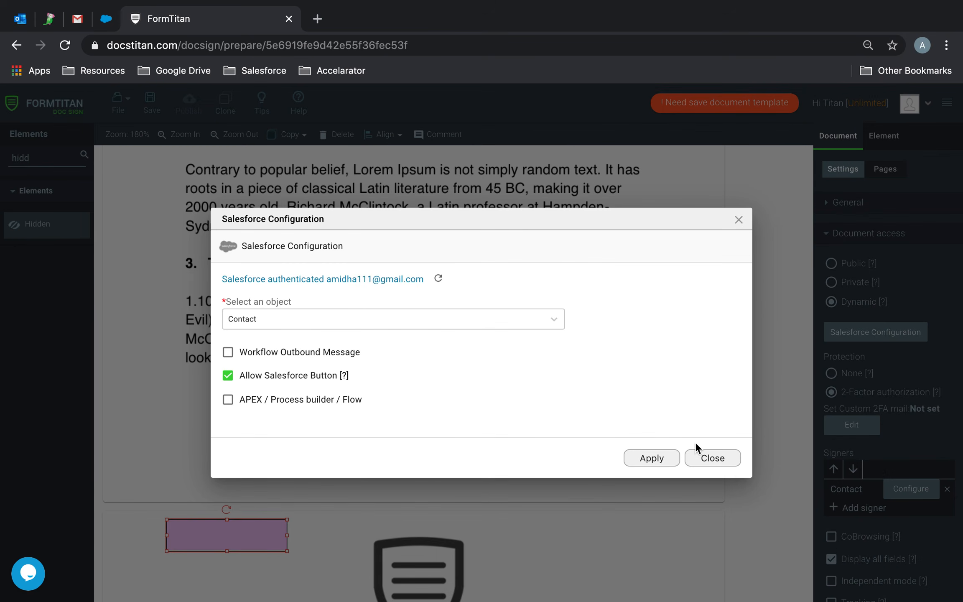
{"action": "left_click", "coordinate": [650, 459]}
- Recheck the Contact signer's field mapping showing Account Name via Account ID, and apply it
{"action": "left_click", "coordinate": [903, 490]}
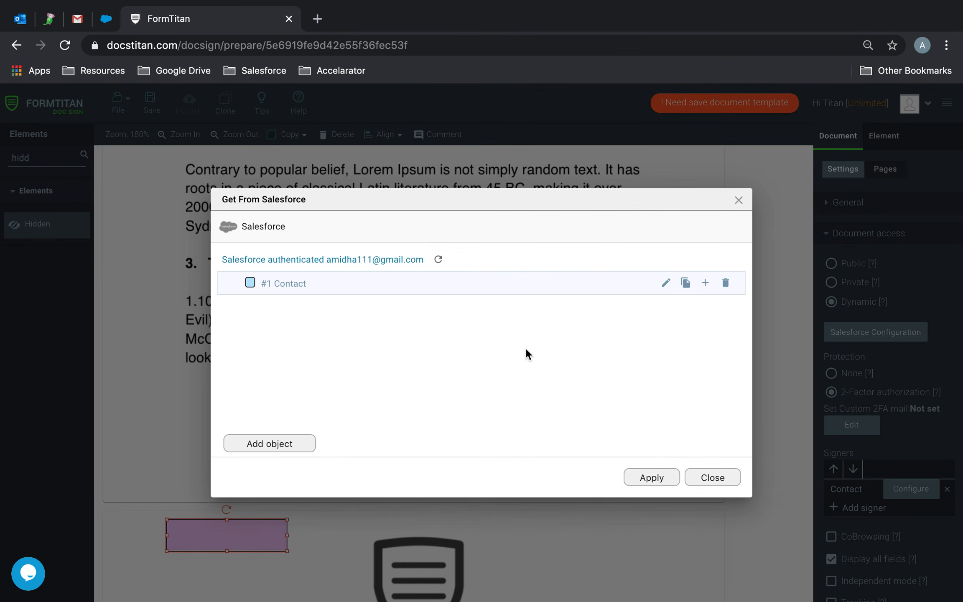
{"action": "left_click", "coordinate": [666, 282]}
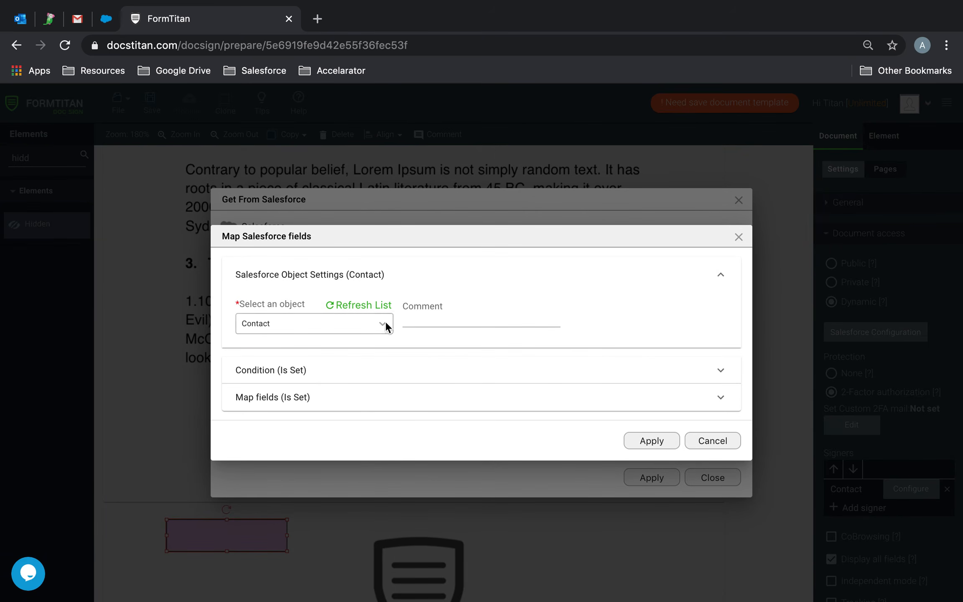
{"action": "left_click", "coordinate": [292, 397]}
{"action": "left_click", "coordinate": [293, 390]}
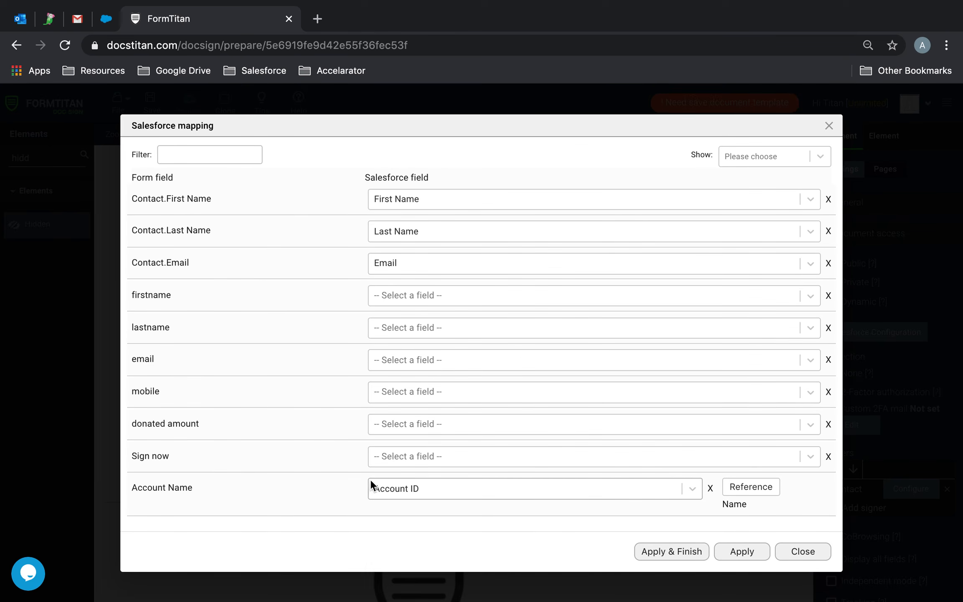
{"action": "left_click", "coordinate": [690, 547]}
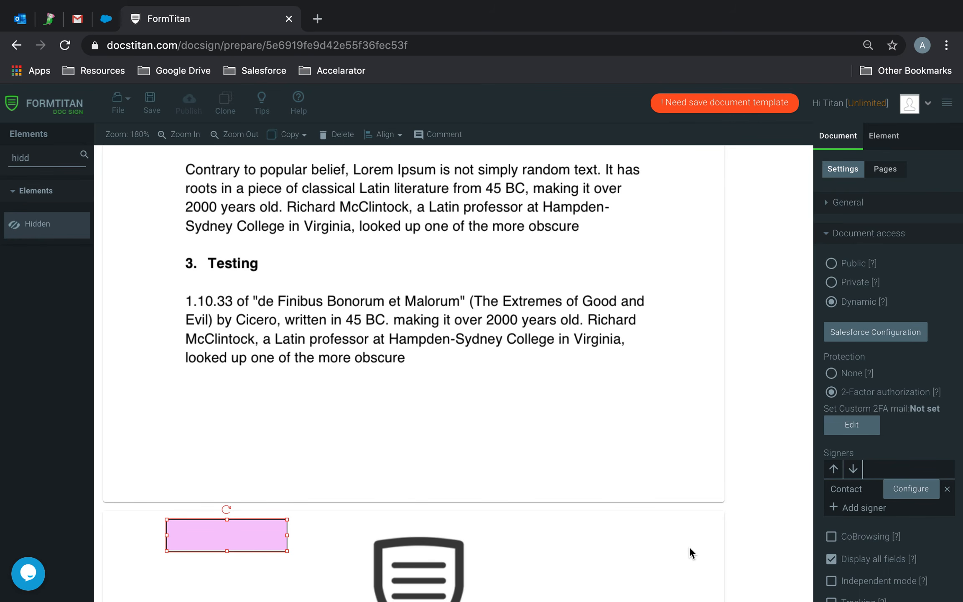